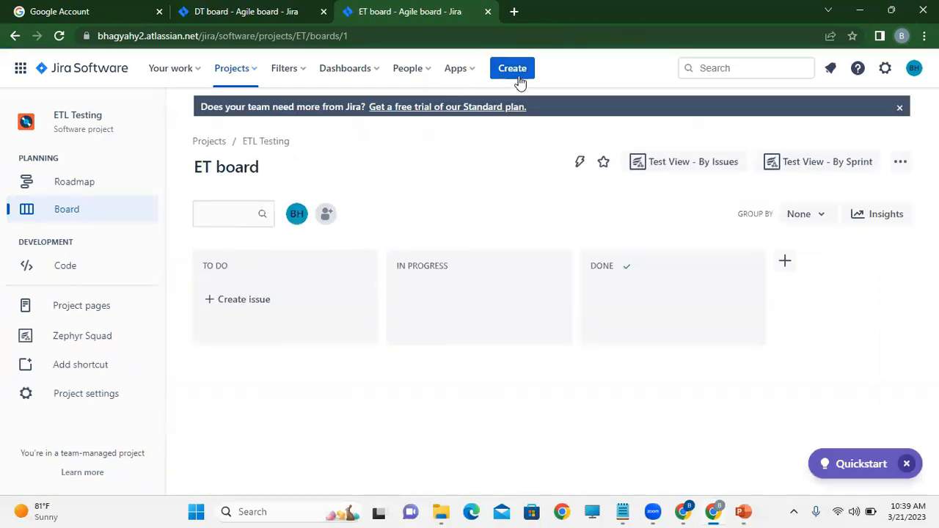
# Start a new Task issue in the ETL Testing project with the summary "Validate Branch table for transformations"
pyautogui.click(508, 74)
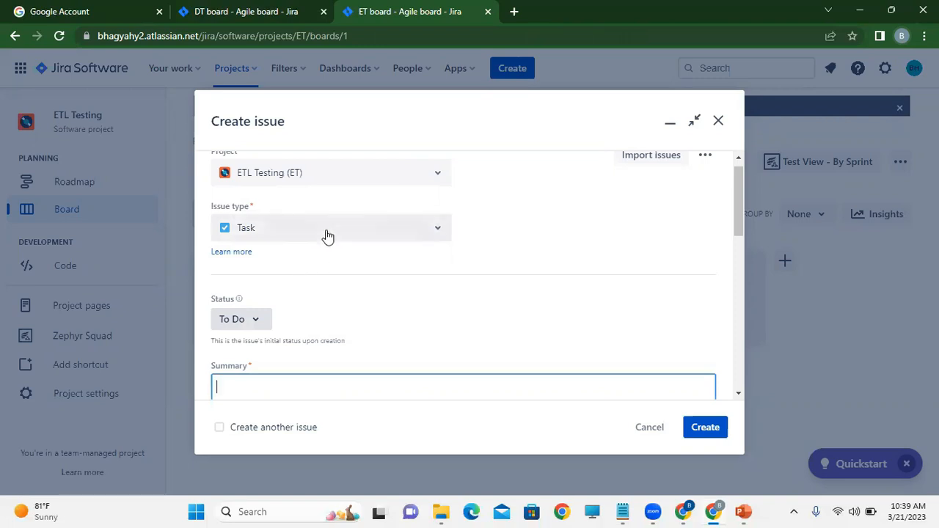
pyautogui.scroll(-1, 470, 230)
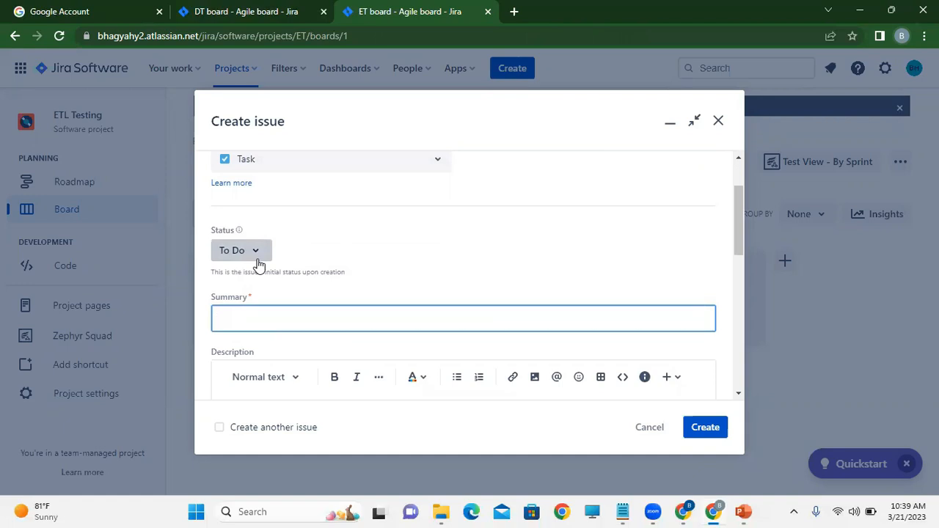
pyautogui.scroll(-1, 260, 260)
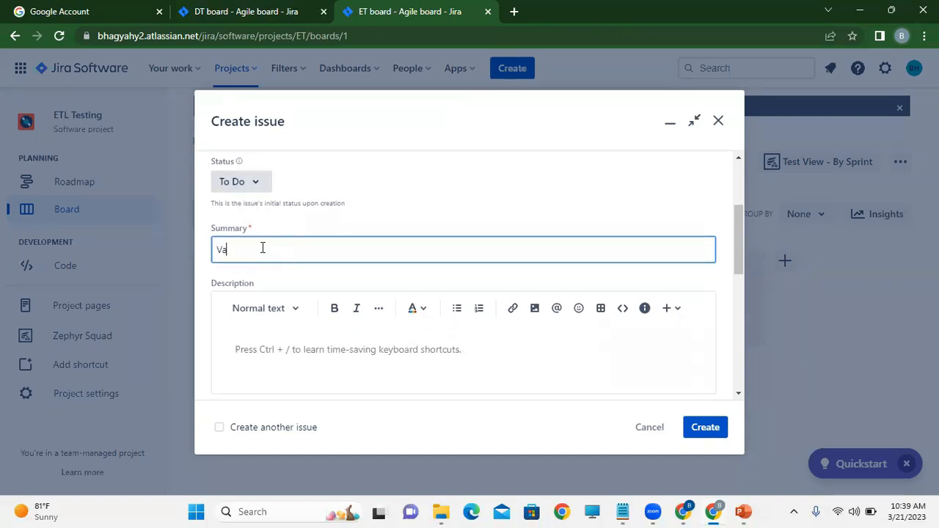
pyautogui.write('date ')
pyautogui.write('Branch ta')
pyautogui.write('ble for trant')
pyautogui.write('ormation')
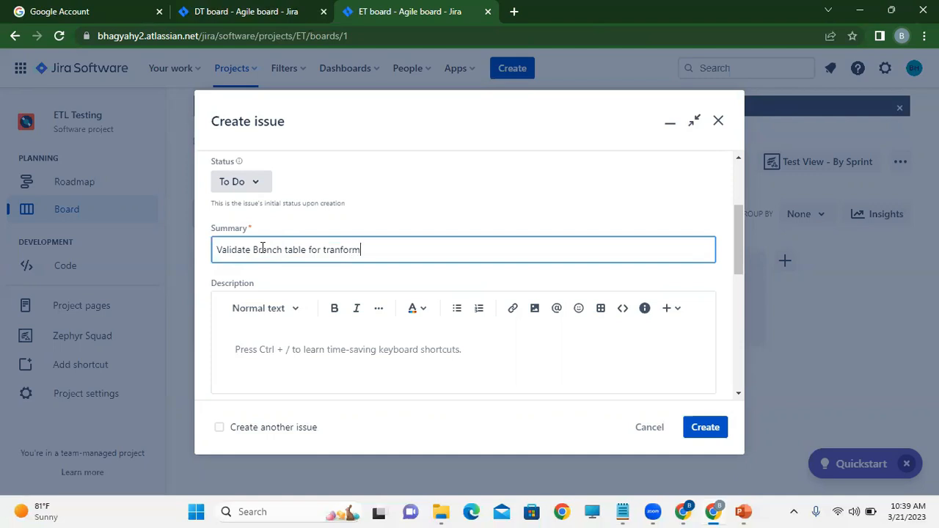
# Create the task assigned to the first listed teammate other than yourself and move its card to In Progress
pyautogui.scroll(-3, 275, 238)
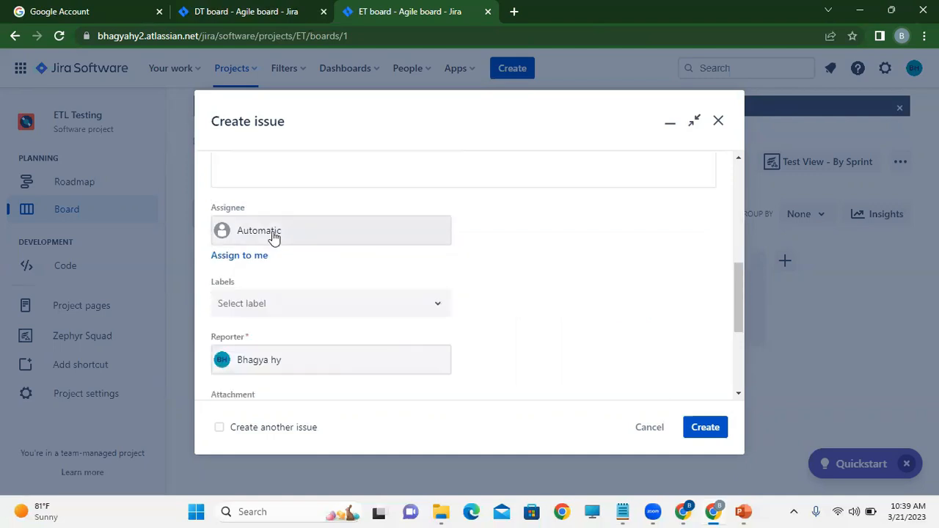
pyautogui.click(274, 233)
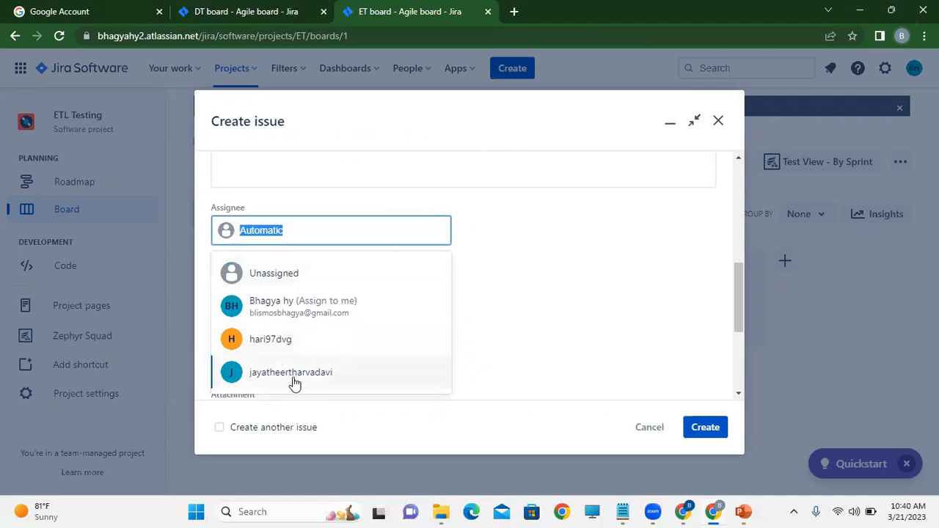
pyautogui.click(262, 345)
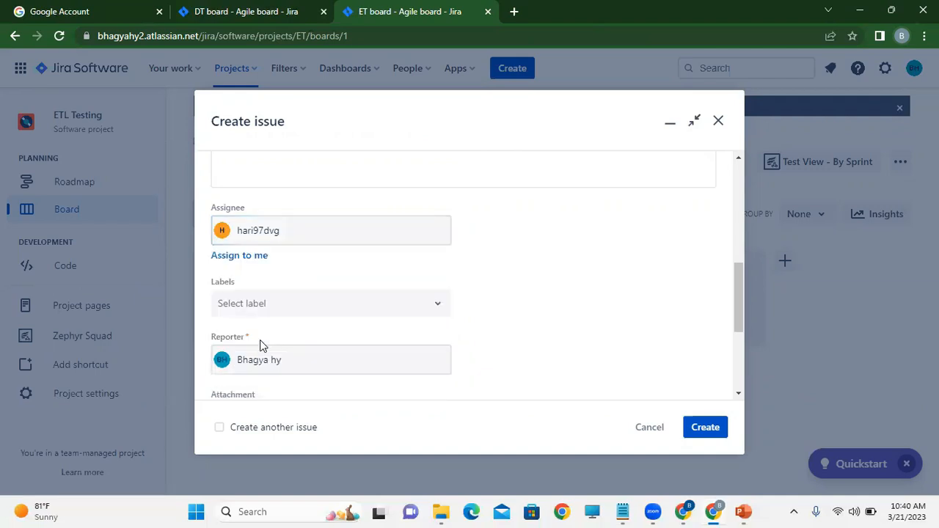
pyautogui.scroll(-3, 301, 317)
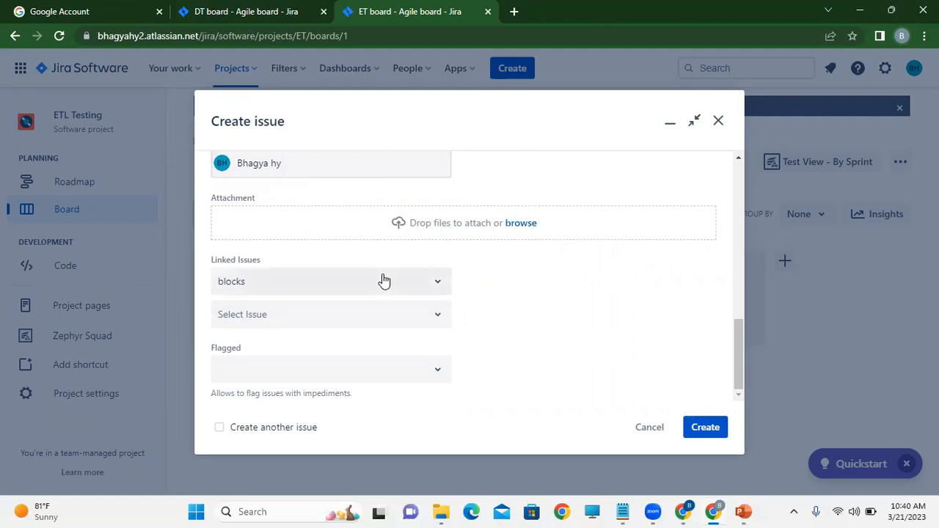
pyautogui.click(709, 428)
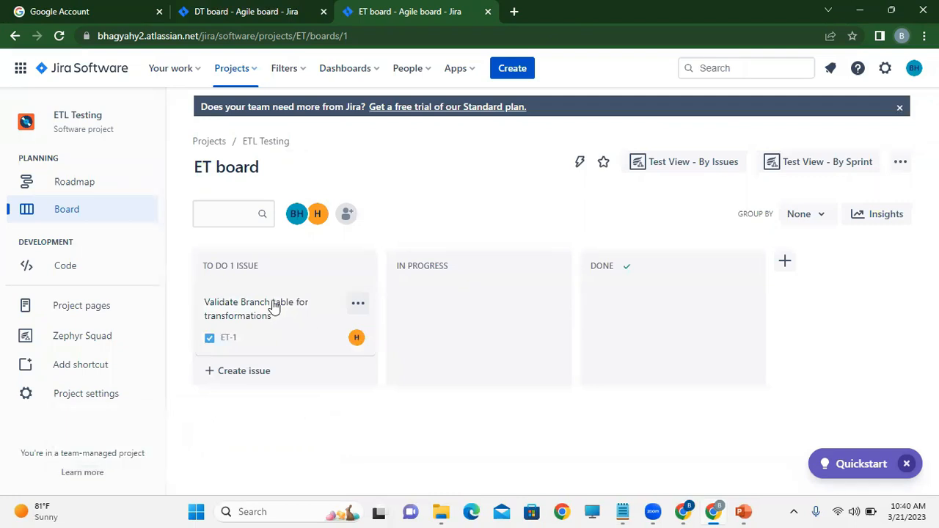
pyautogui.moveTo(273, 307); pyautogui.dragTo(480, 313)
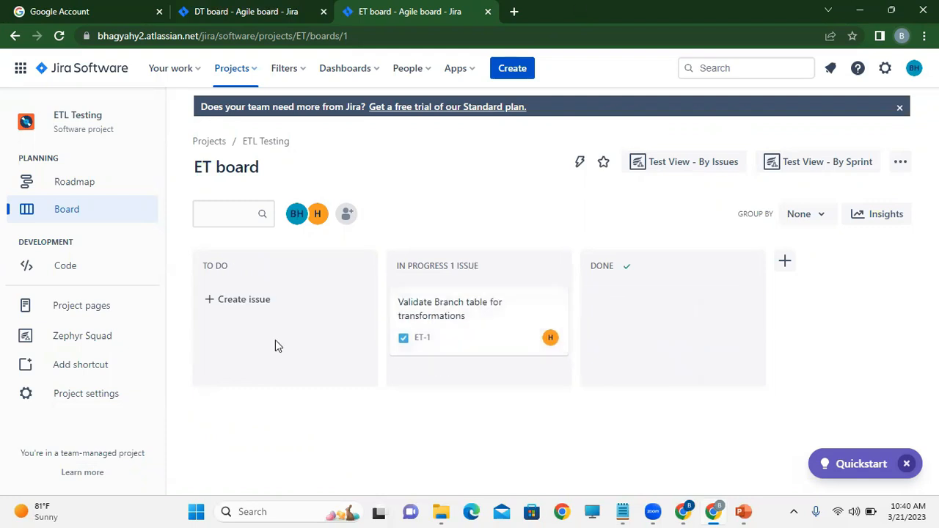
# Start a new Zephyr Squad test with the summary "Validate Branch table for transformations"
pyautogui.click(100, 340)
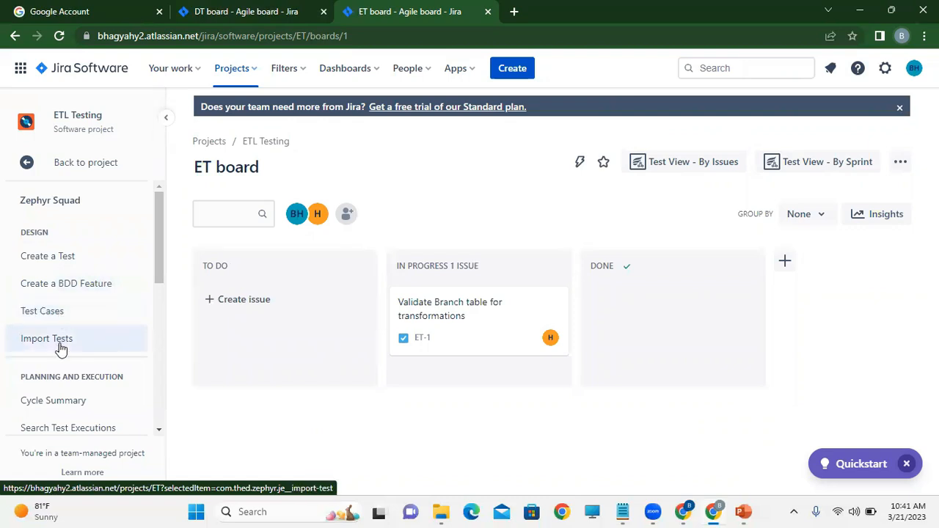
pyautogui.click(37, 258)
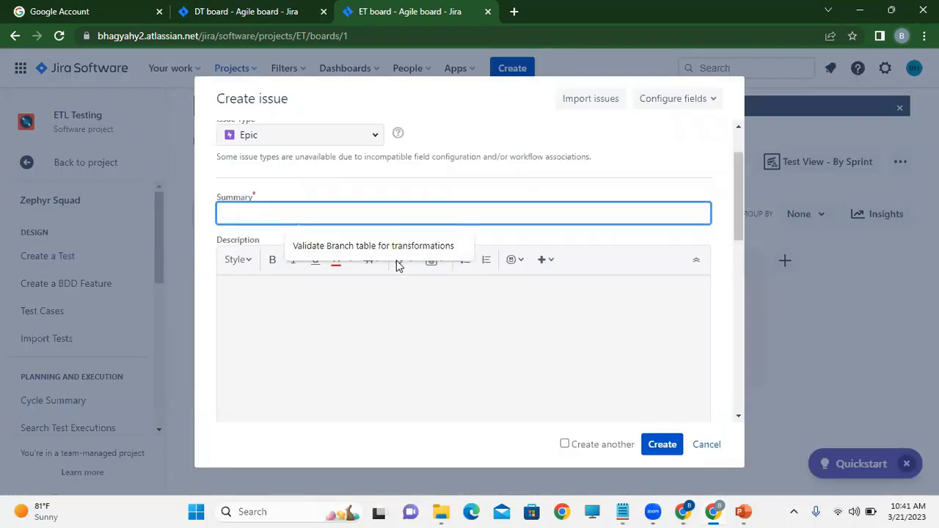
pyautogui.click(402, 252)
pyautogui.click(276, 371)
pyautogui.scroll(-2, 276, 371)
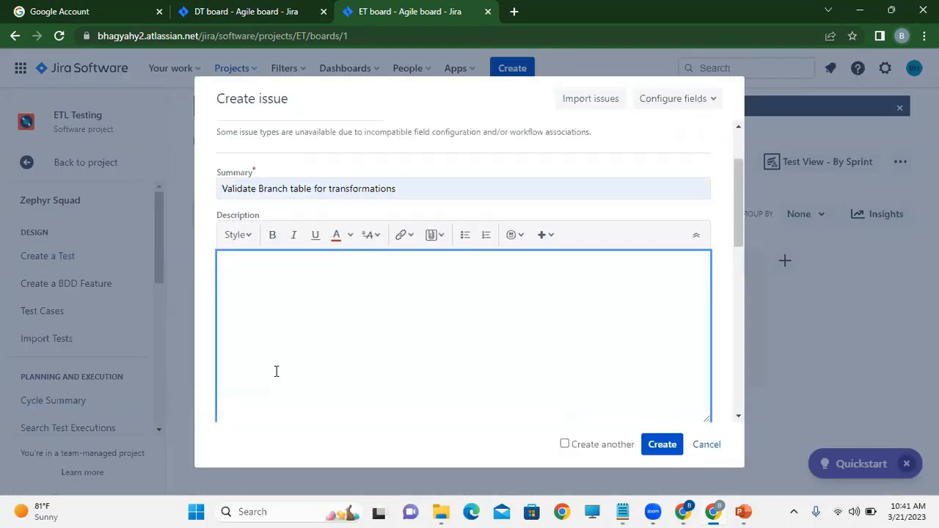
pyautogui.scroll(2, 286, 299)
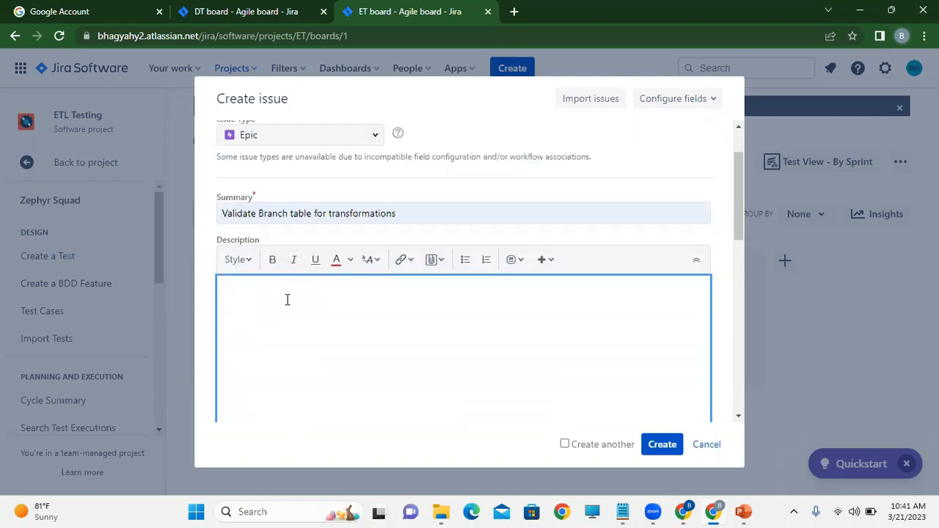
# Review the remaining fields of the test issue and create it as an Epic without filling them in
pyautogui.scroll(-3, 287, 299)
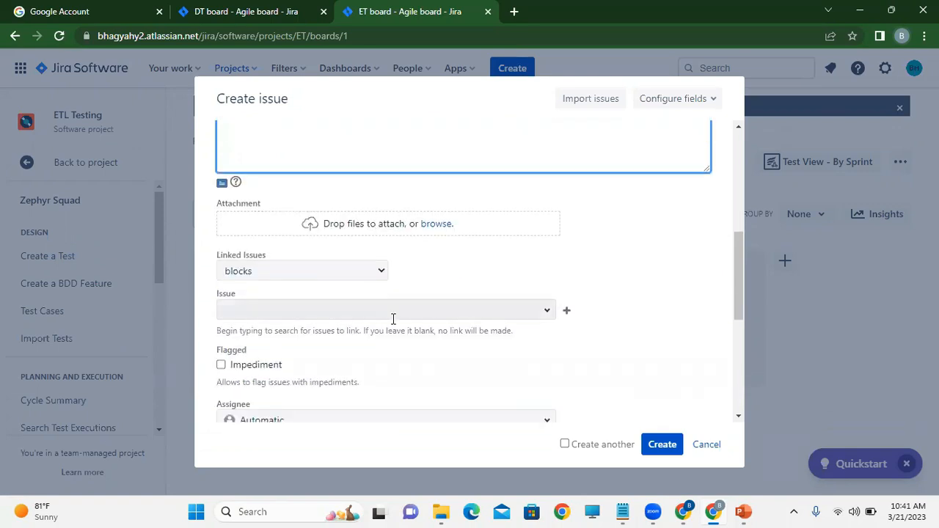
pyautogui.scroll(-1, 392, 318)
pyautogui.click(545, 244)
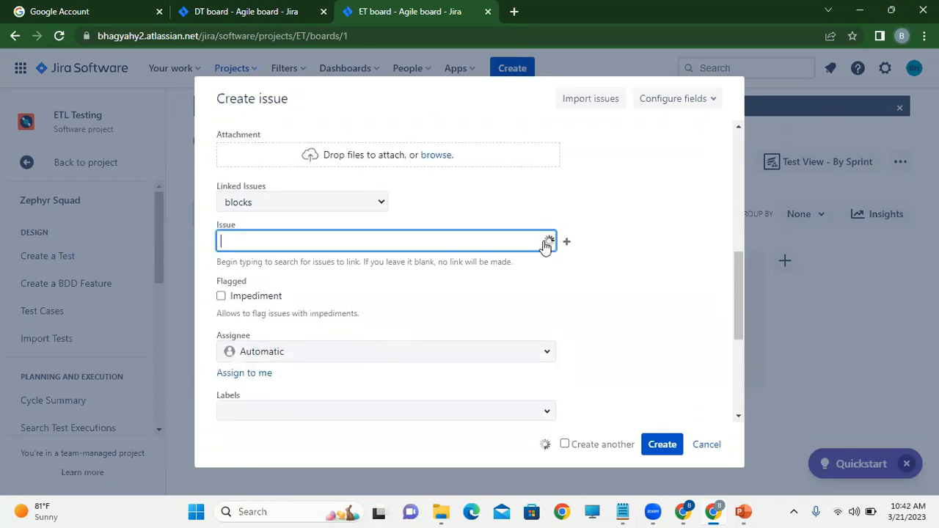
pyautogui.scroll(-3, 266, 258)
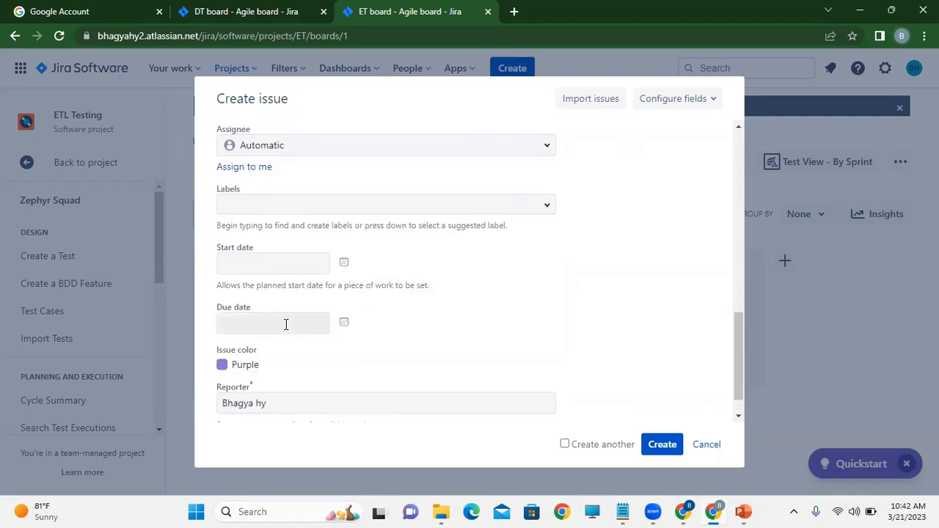
pyautogui.scroll(-1, 286, 324)
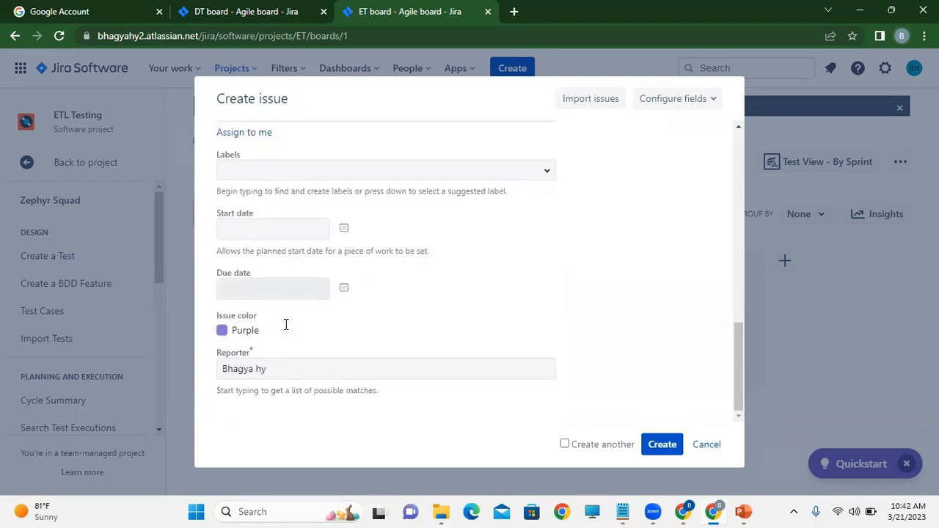
pyautogui.click(662, 446)
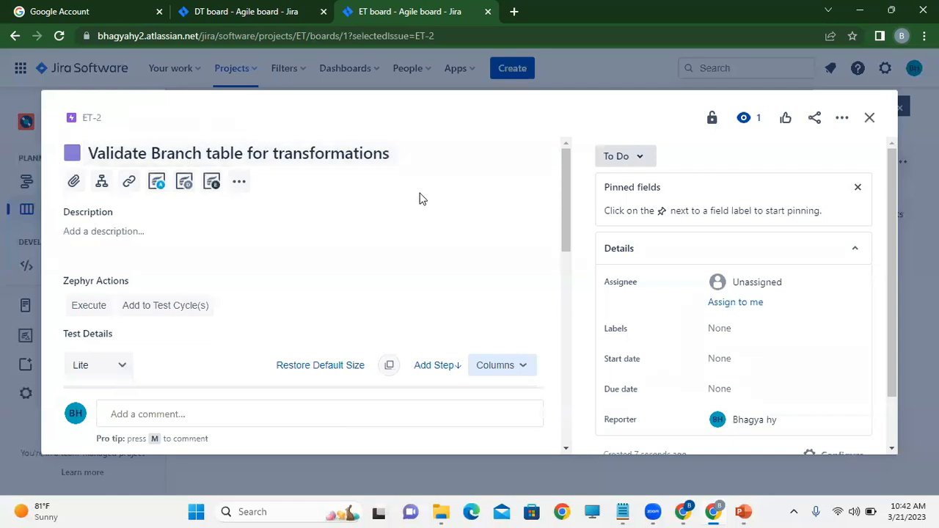
# Examine the test step, test data and test result fields in the new test issue's details
pyautogui.scroll(-1, 184, 351)
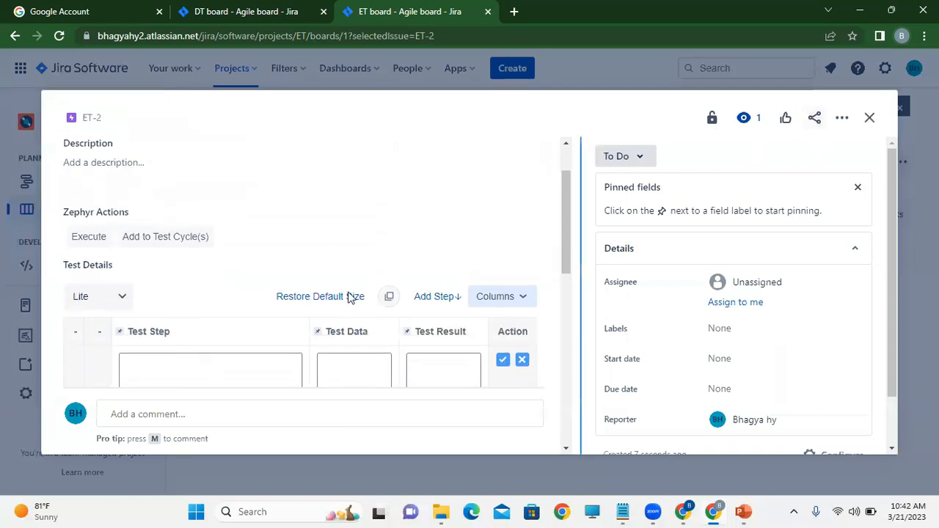
pyautogui.scroll(-1, 267, 328)
pyautogui.scroll(-1, 174, 310)
pyautogui.click(182, 231)
pyautogui.click(356, 238)
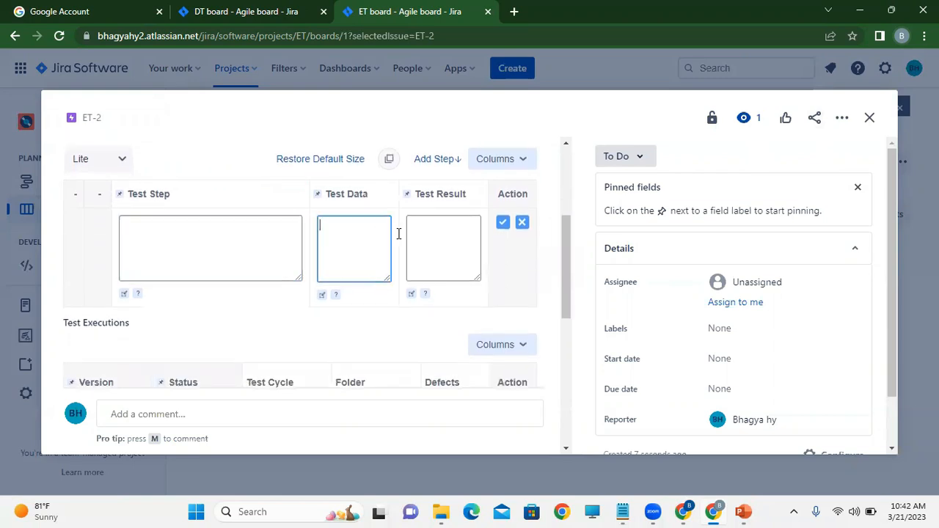
pyautogui.click(455, 235)
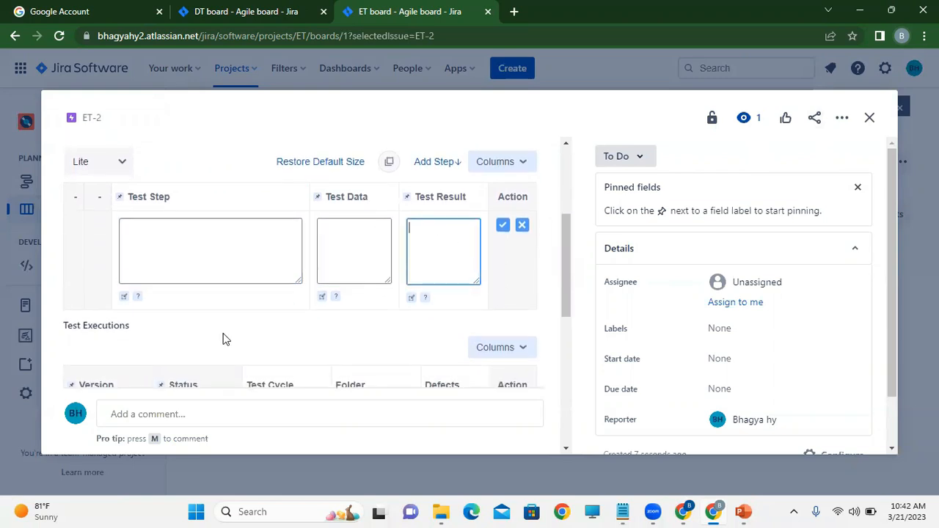
pyautogui.scroll(5, 224, 338)
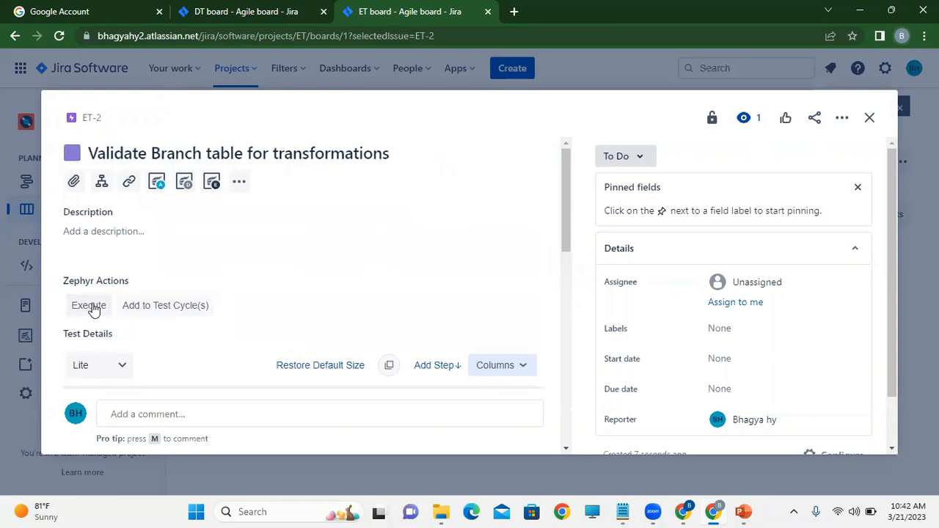
# Enter "constraint check" as the first test step and paste the TABLE_CONSTRAINTS query for BRANCH_STG as its test data
pyautogui.scroll(-2, 162, 314)
pyautogui.click(162, 315)
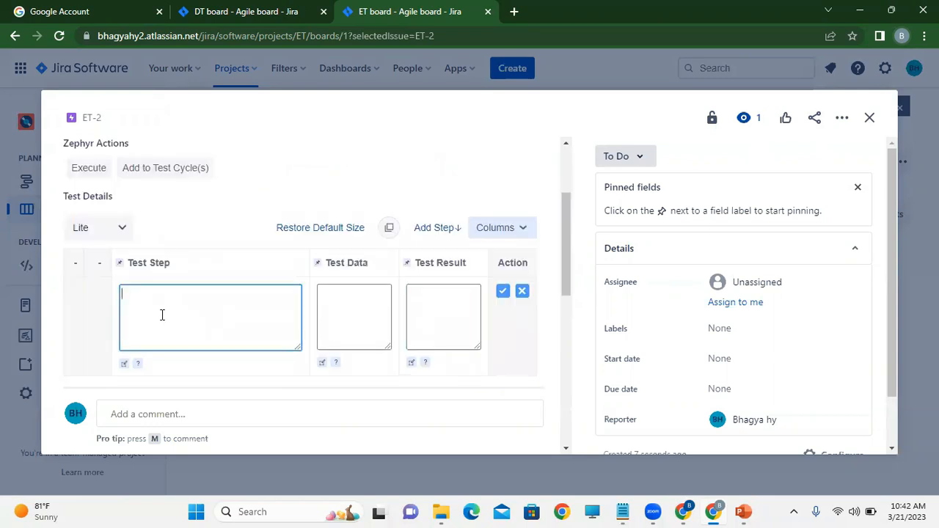
pyautogui.write('constraint check')
pyautogui.click(352, 306)
pyautogui.hotkey('ctrl', 'v')
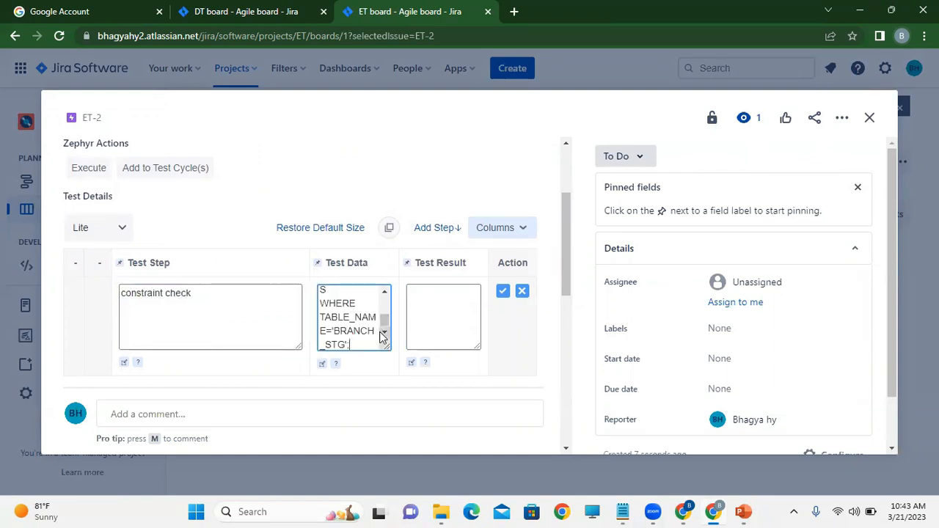
# Set the test result to "primary key & foreign key constraints are displayed for the table" and save the constraint check step
pyautogui.click(429, 304)
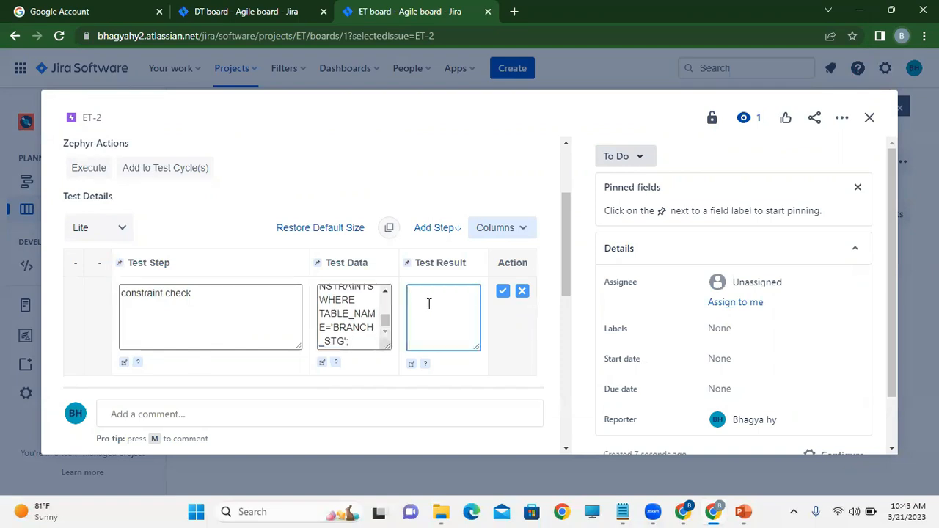
pyautogui.write('primsry')
pyautogui.press('BackSpace')
pyautogui.write('ary key & foreign key constraints are displayed for the table')
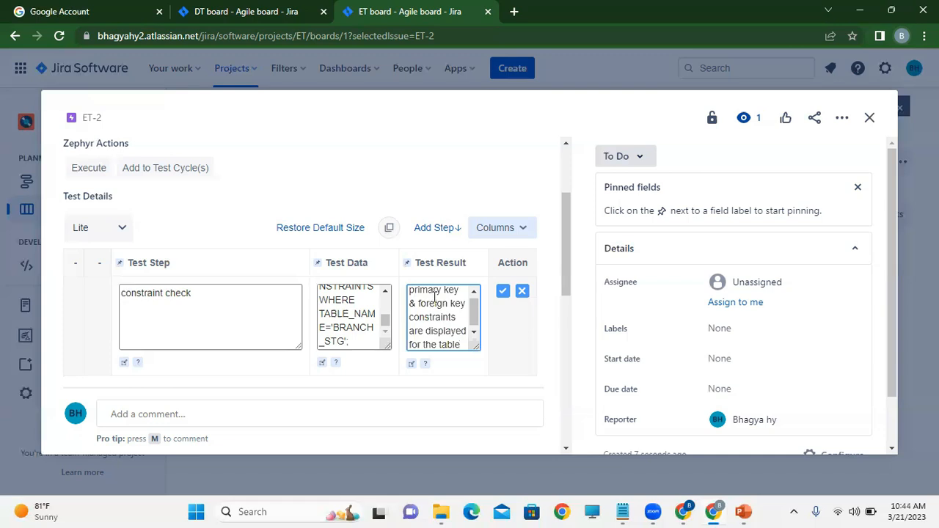
pyautogui.click(503, 293)
pyautogui.scroll(3, 465, 392)
pyautogui.scroll(-3, 227, 345)
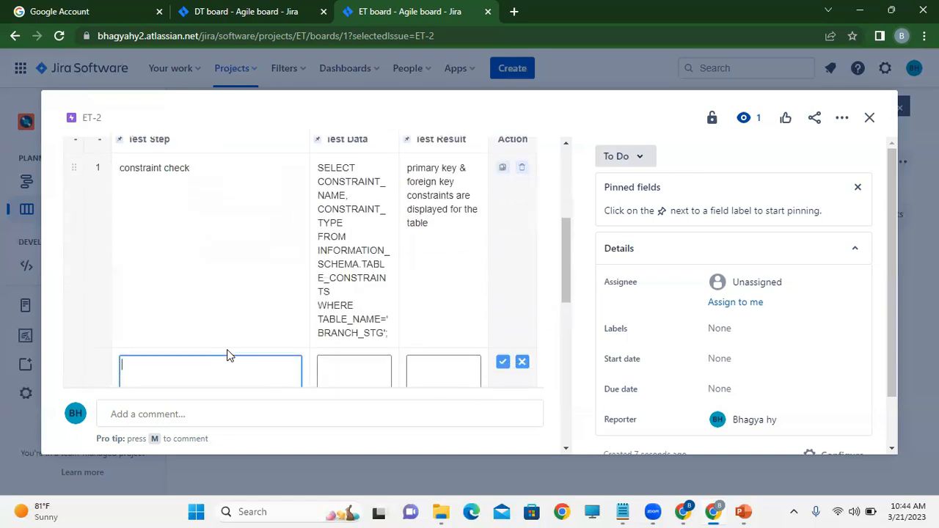
pyautogui.scroll(3, 427, 304)
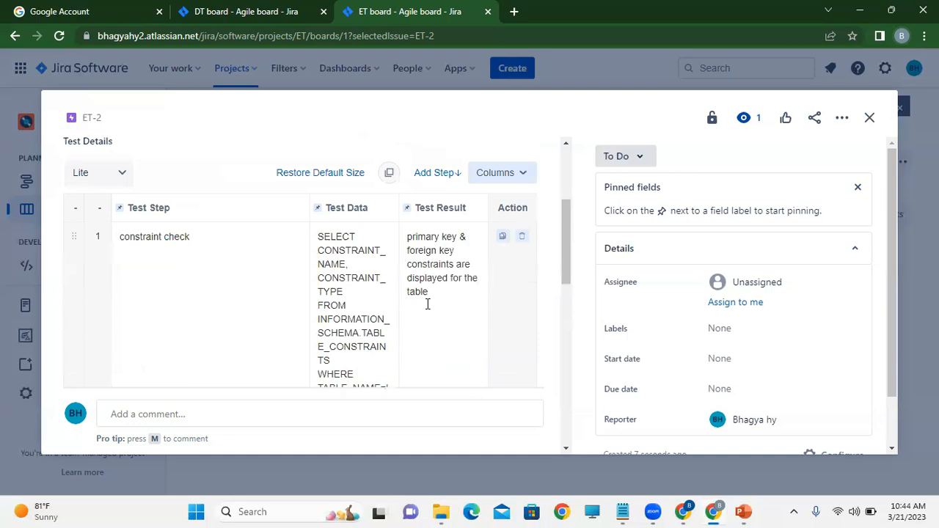
pyautogui.click(503, 235)
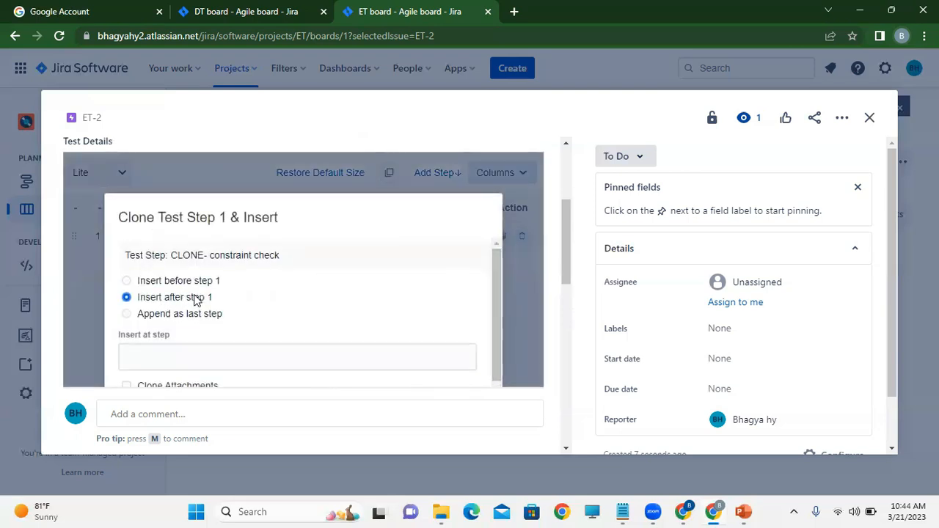
pyautogui.scroll(-2, 442, 311)
pyautogui.click(422, 277)
# Add a "count check" step with the BRANCH_STG and BRANCH_DWH count query and result "Count check should be same for source & target table"
pyautogui.scroll(-2, 412, 375)
pyautogui.click(256, 157)
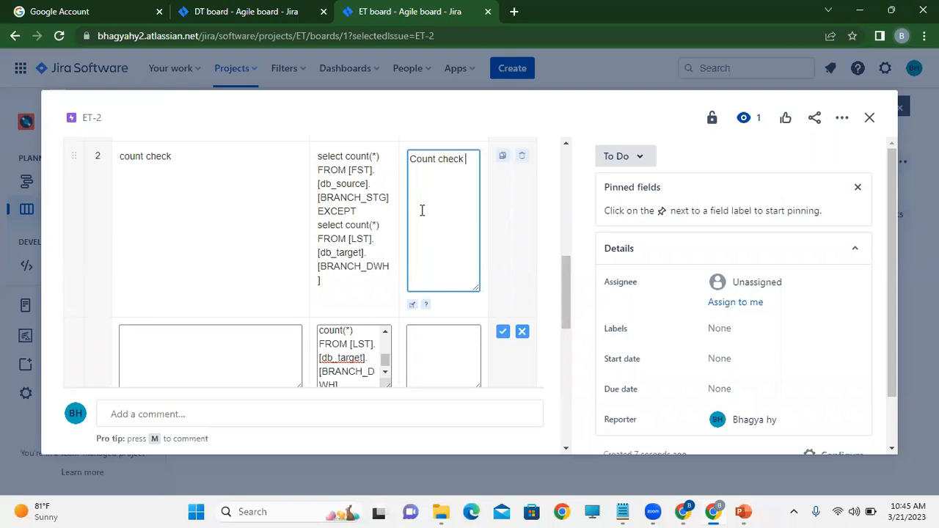
pyautogui.write('should be sam')
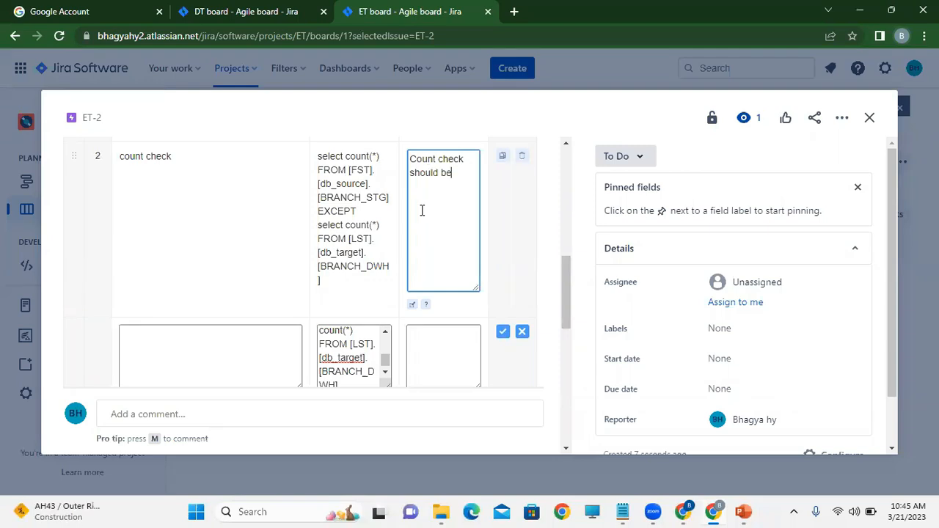
pyautogui.write('e for source & target table')
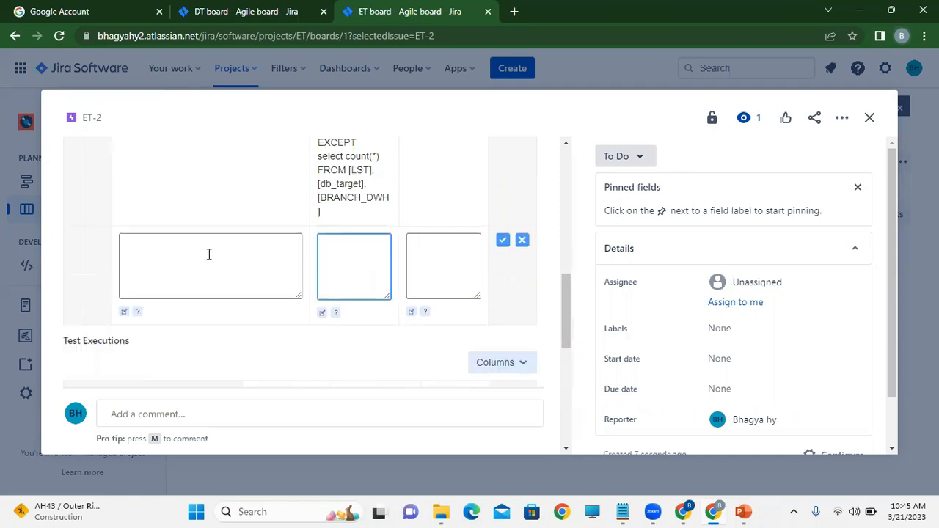
# Enter "Pincode column validation" as the third test step and paste the BRANCH_STG and BRANCH_DWH PIN_CD comparison query as its test data
pyautogui.click(209, 254)
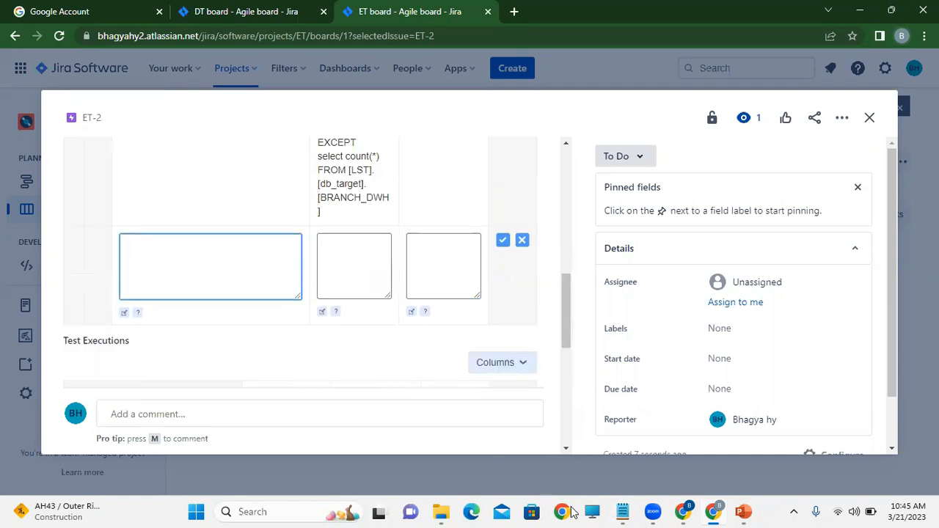
pyautogui.click(622, 512)
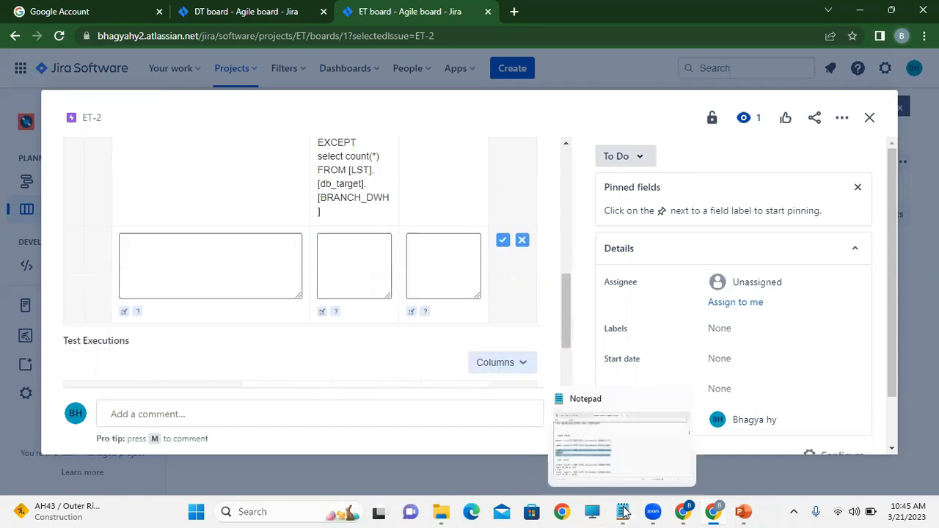
pyautogui.scroll(-5, 334, 317)
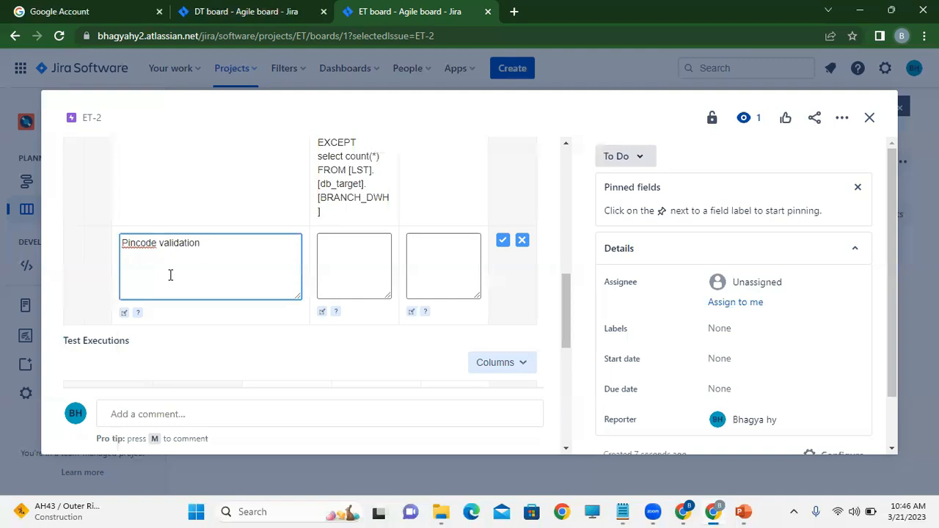
pyautogui.write('column validation')
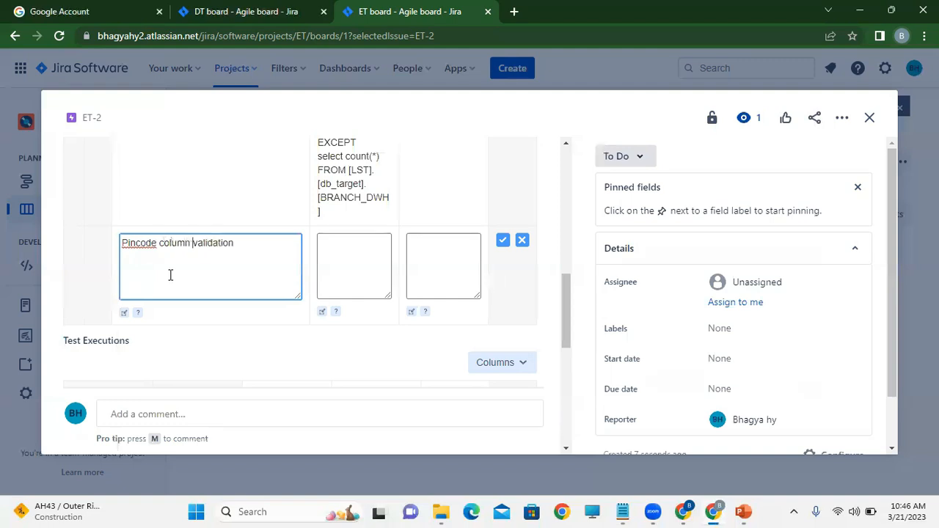
pyautogui.click(389, 270)
pyautogui.hotkey('ctrl', 'v')
# Set the test result to "leftpadded with 0 upto 10 digits" and save the Pincode column validation step
pyautogui.click(455, 258)
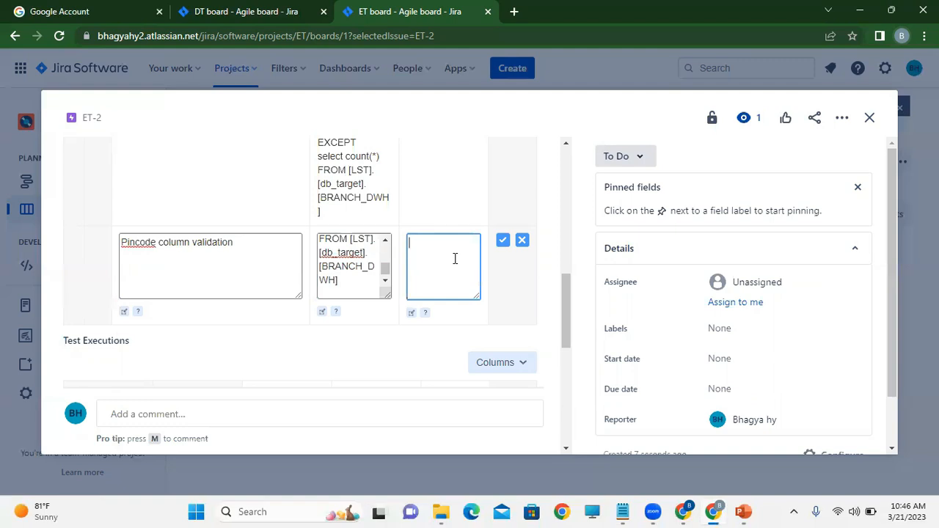
pyautogui.write('leftpadded with 0 upto 10 digits')
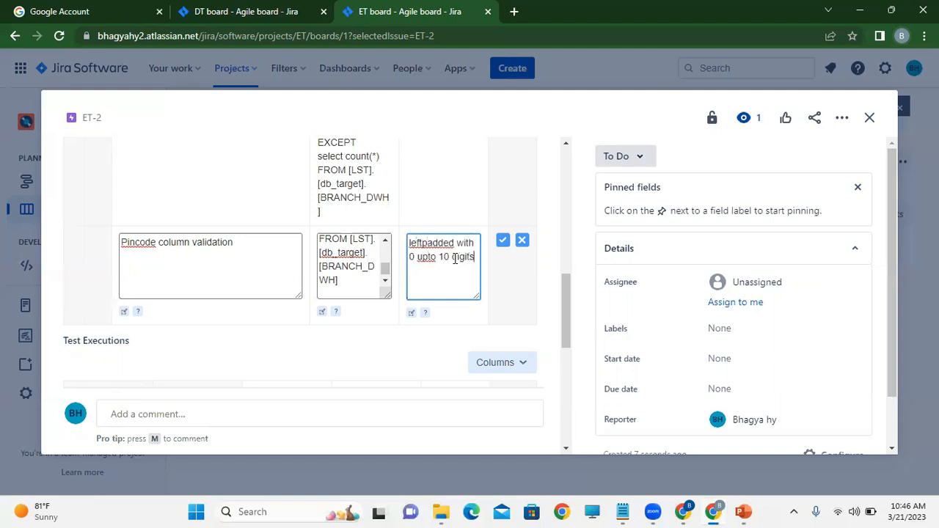
pyautogui.click(502, 242)
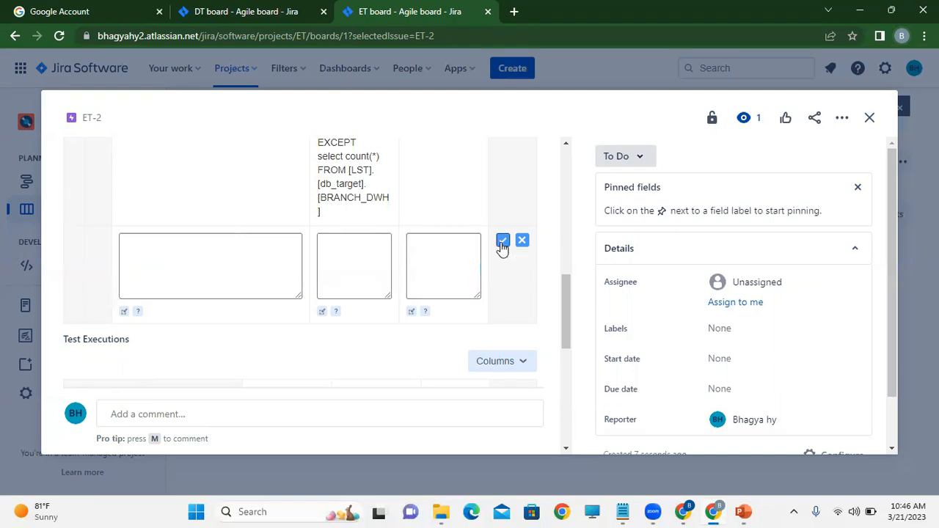
# Execute the ET-2 test ad hoc and set its overall execution status to PASS
pyautogui.scroll(5, 216, 310)
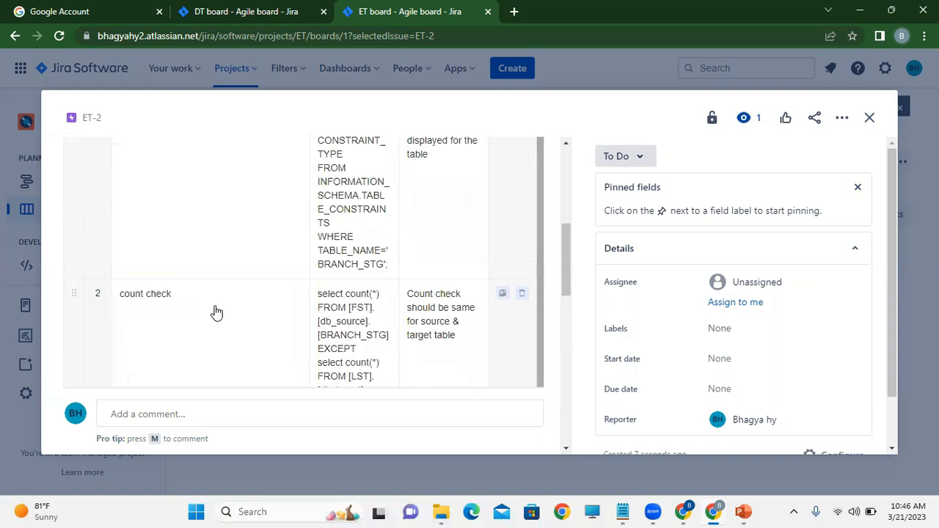
pyautogui.scroll(5, 215, 313)
pyautogui.scroll(-2, 212, 310)
pyautogui.scroll(2, 213, 310)
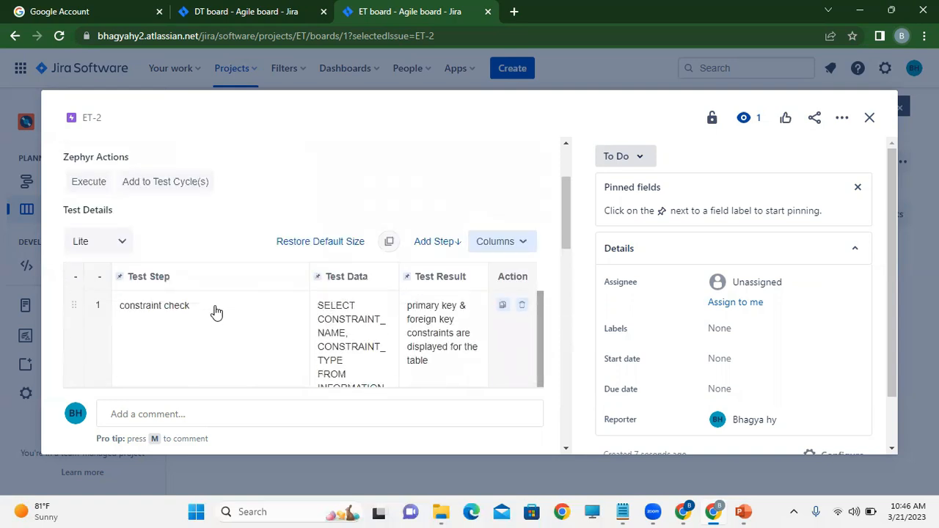
pyautogui.click(88, 183)
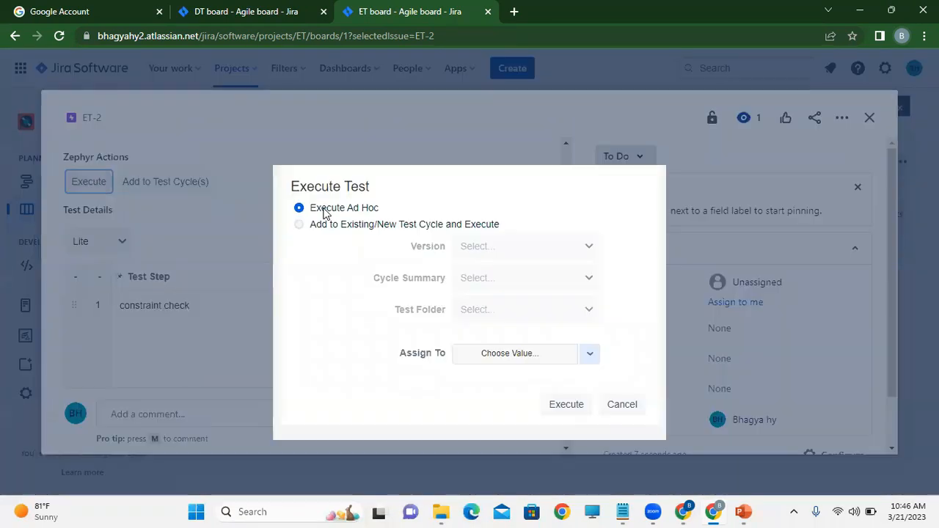
pyautogui.click(553, 405)
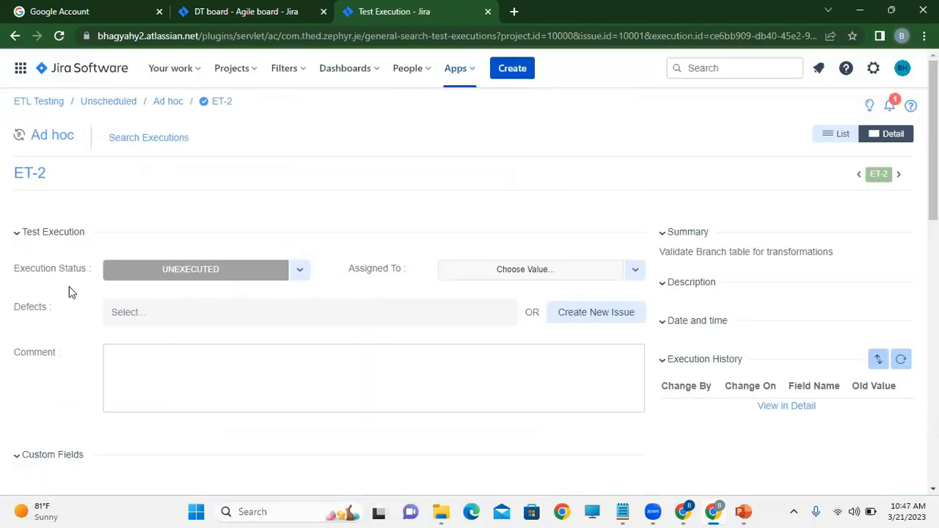
pyautogui.click(301, 272)
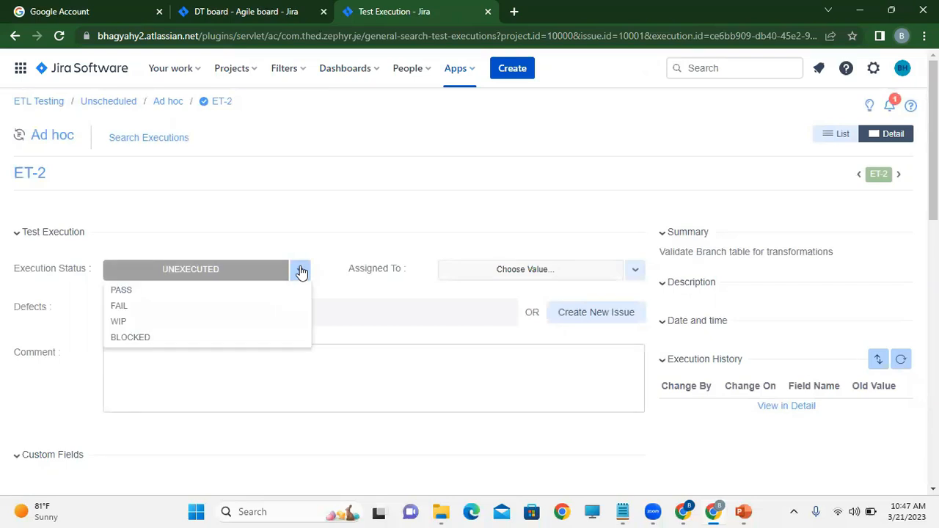
pyautogui.click(152, 289)
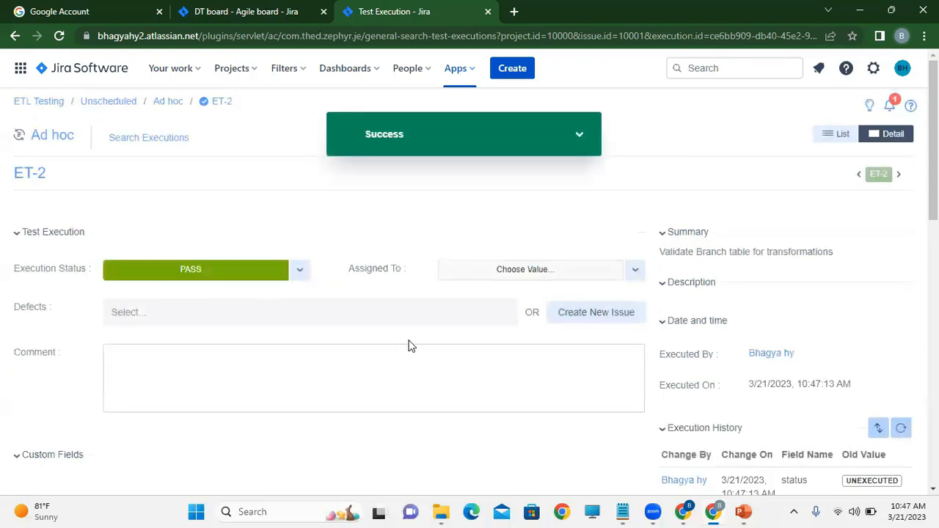
# Set the step statuses to PASS for constraint check and FAIL for both count check and Pincode column validation
pyautogui.scroll(-5, 403, 293)
pyautogui.click(571, 247)
pyautogui.click(516, 274)
pyautogui.scroll(-2, 333, 453)
pyautogui.click(565, 274)
pyautogui.click(525, 309)
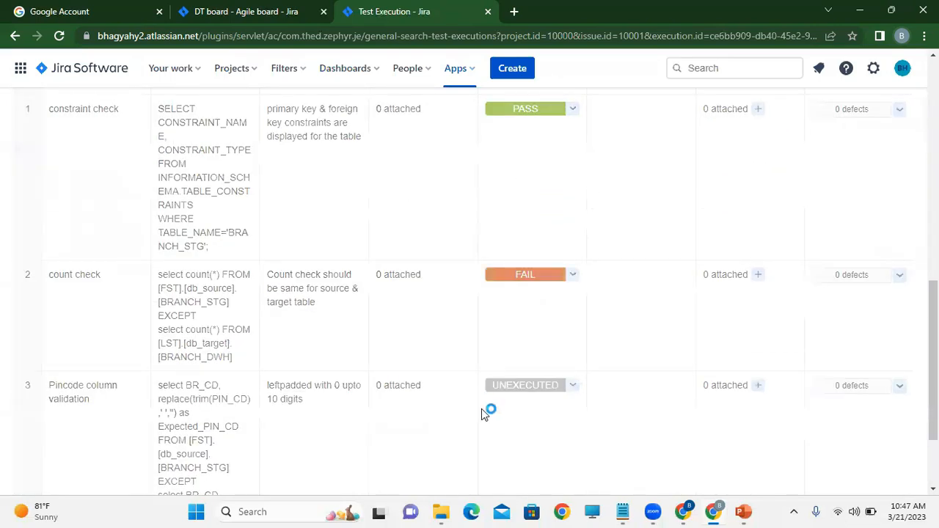
pyautogui.scroll(-2, 486, 411)
pyautogui.click(573, 266)
pyautogui.click(534, 309)
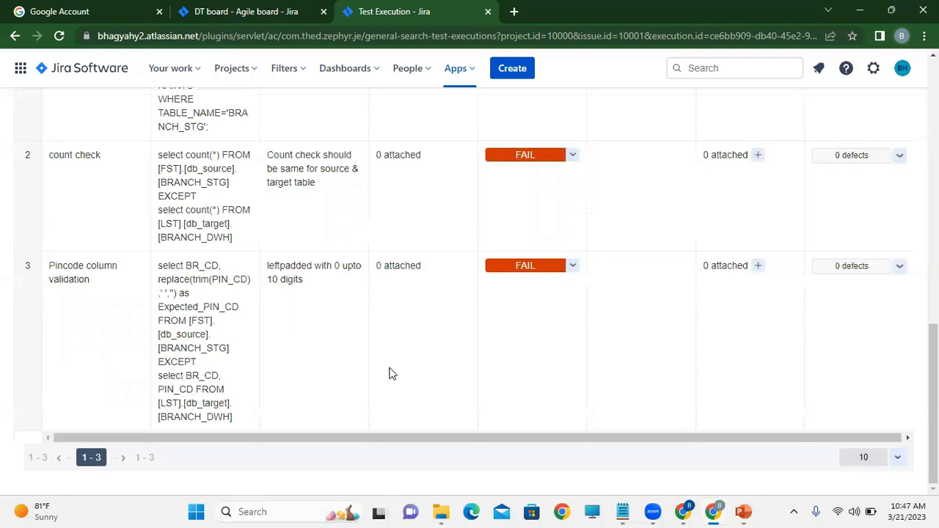
# Start a defect for the Pincode column validation step with the summary "Pincode column is not left padded upto 10 digits"
pyautogui.click(900, 268)
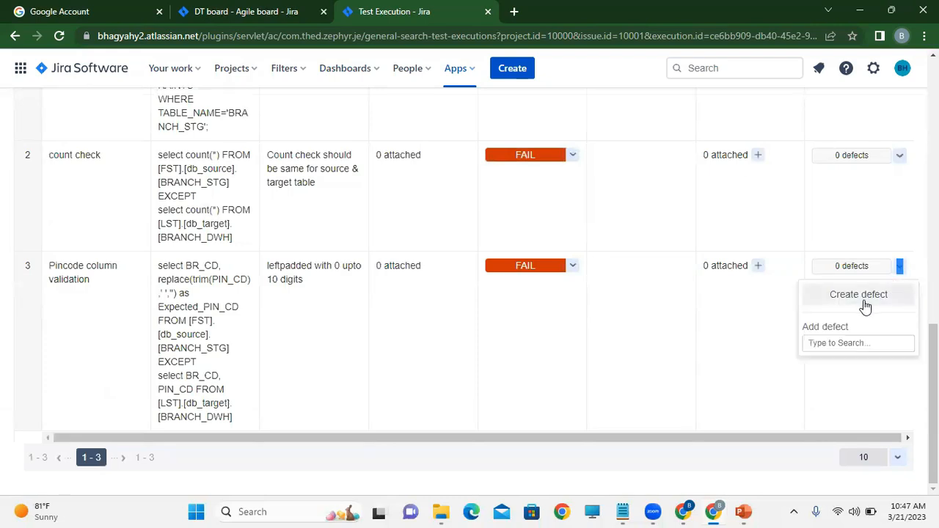
pyautogui.click(864, 301)
pyautogui.write('Pincode ')
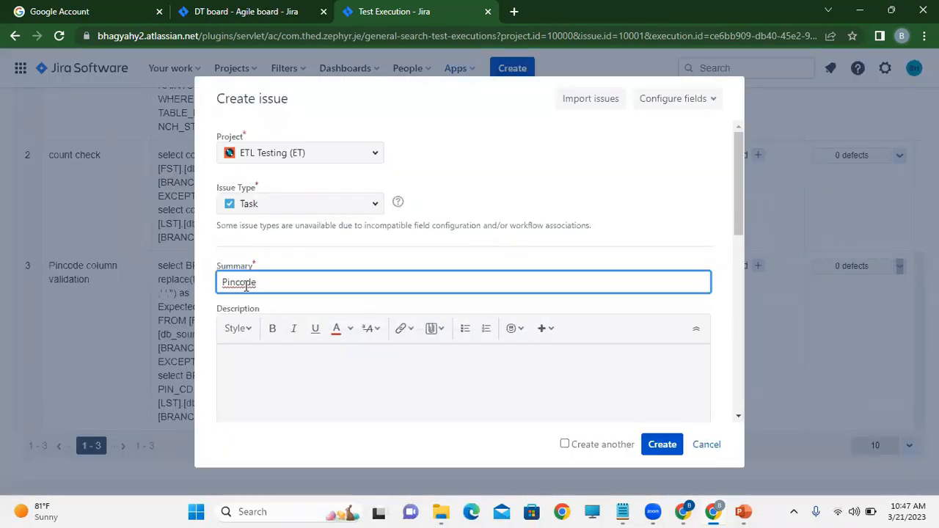
pyautogui.write('column is not left padd')
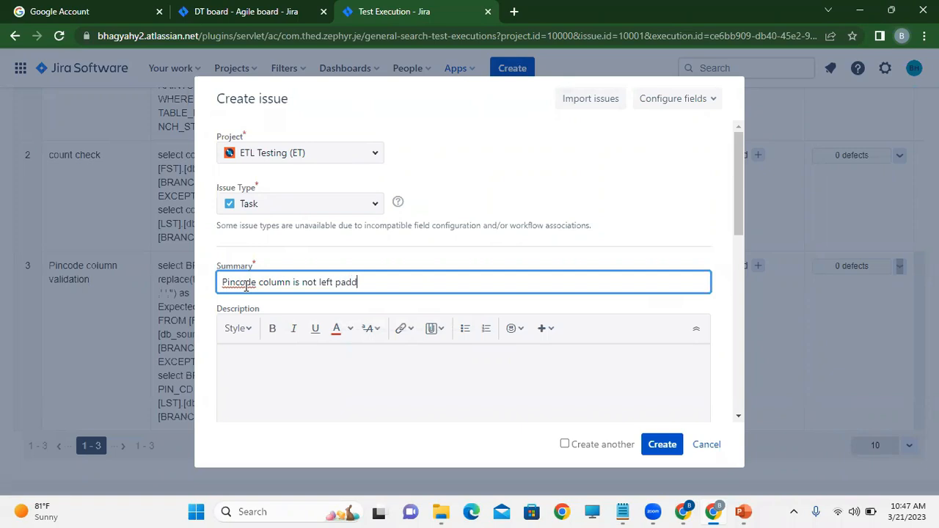
# Link the defect with the "blocks" relation to ET-2 - Validate Branch table for transformations
pyautogui.scroll(-3, 272, 220)
pyautogui.click(298, 200)
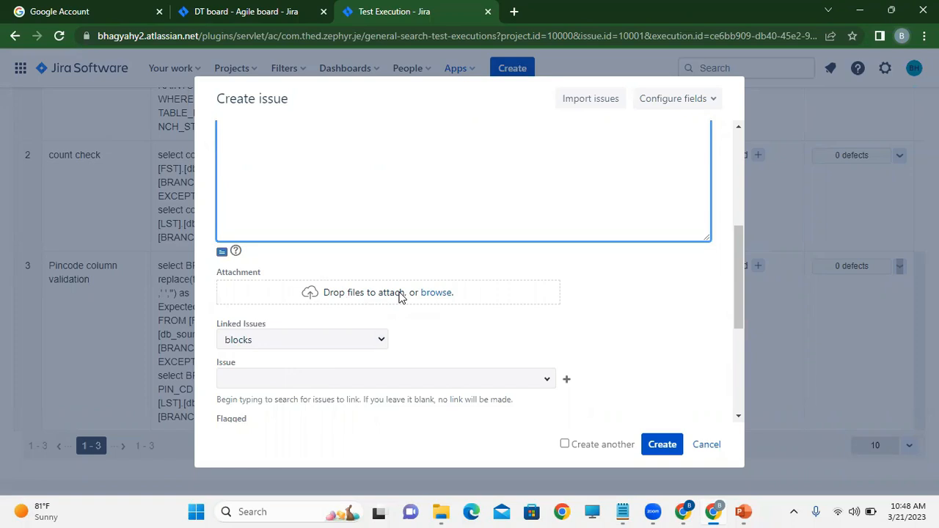
pyautogui.scroll(-1, 404, 365)
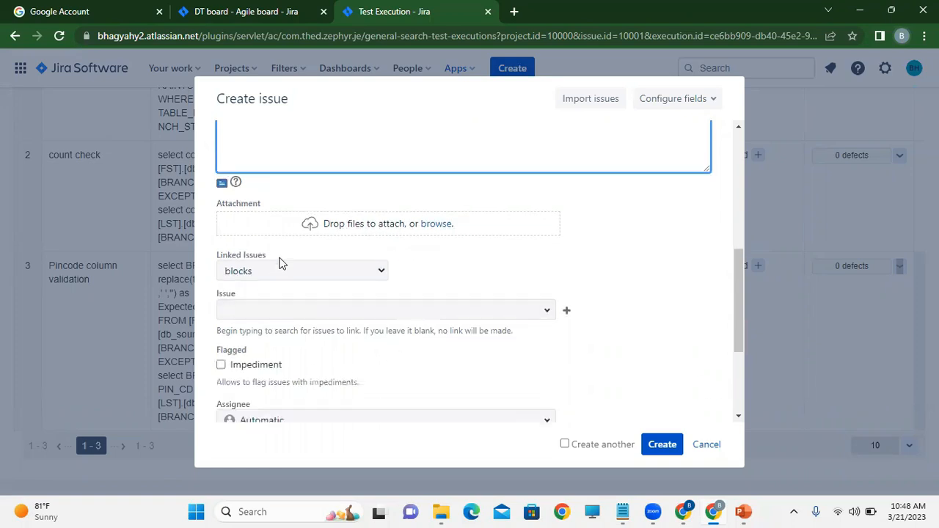
pyautogui.click(546, 313)
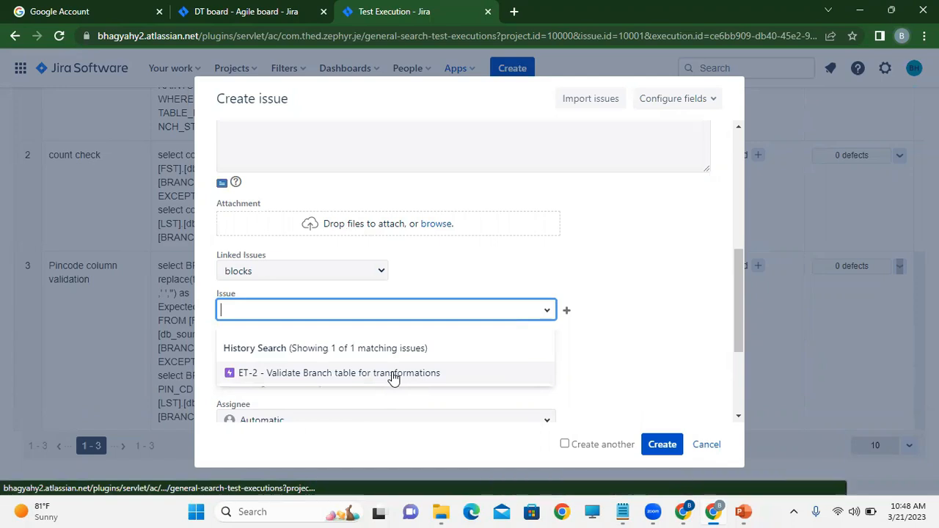
pyautogui.click(394, 374)
pyautogui.scroll(-2, 481, 307)
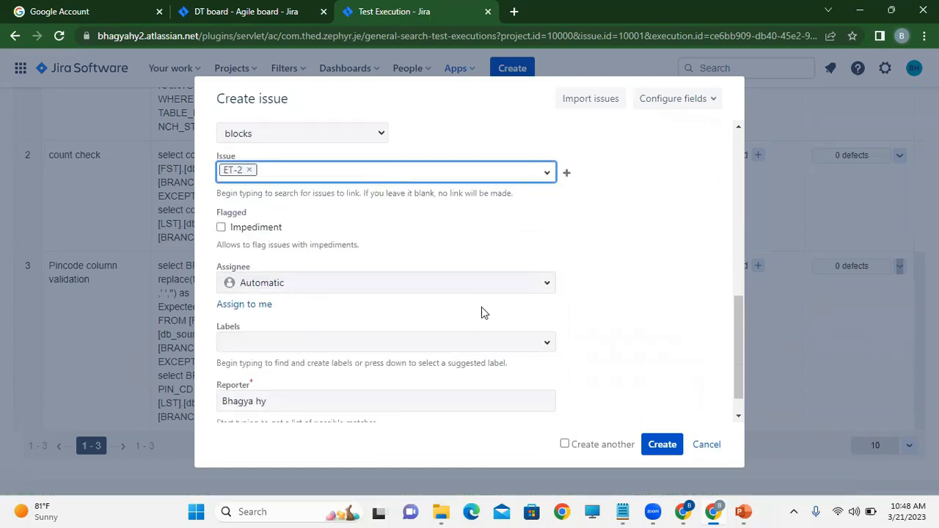
# Assign the defect to the last project member offered under All Users and create it
pyautogui.click(549, 287)
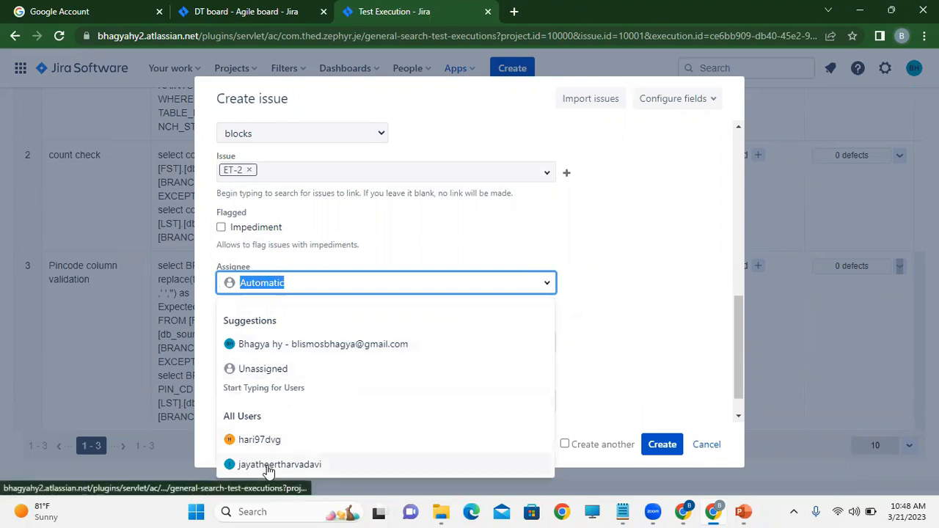
pyautogui.click(268, 465)
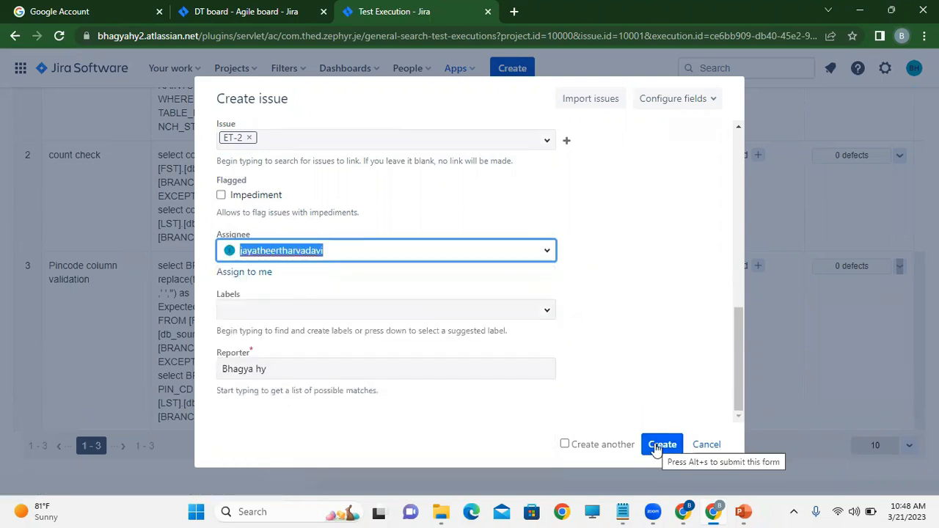
pyautogui.click(660, 445)
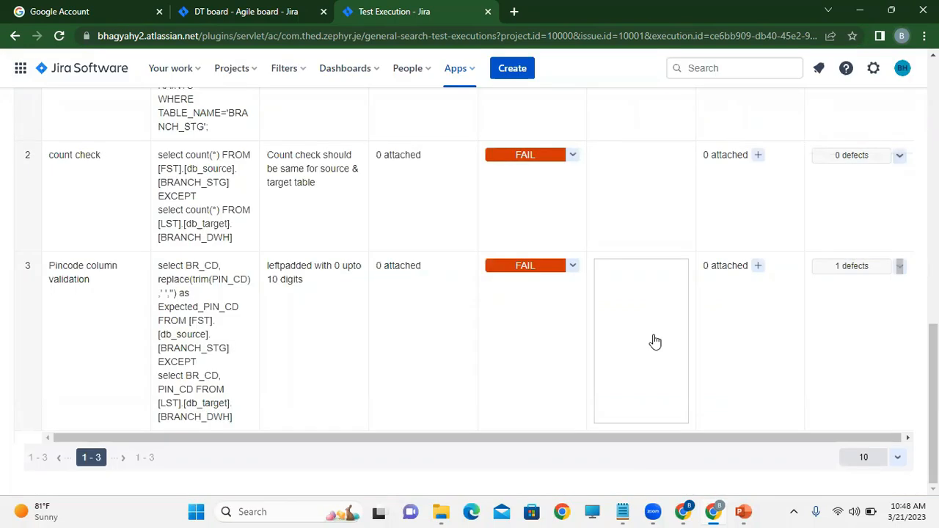
# Open the Pincode padding defect from the ETL Testing board and examine its assignee and linked issues
pyautogui.scroll(10, 355, 334)
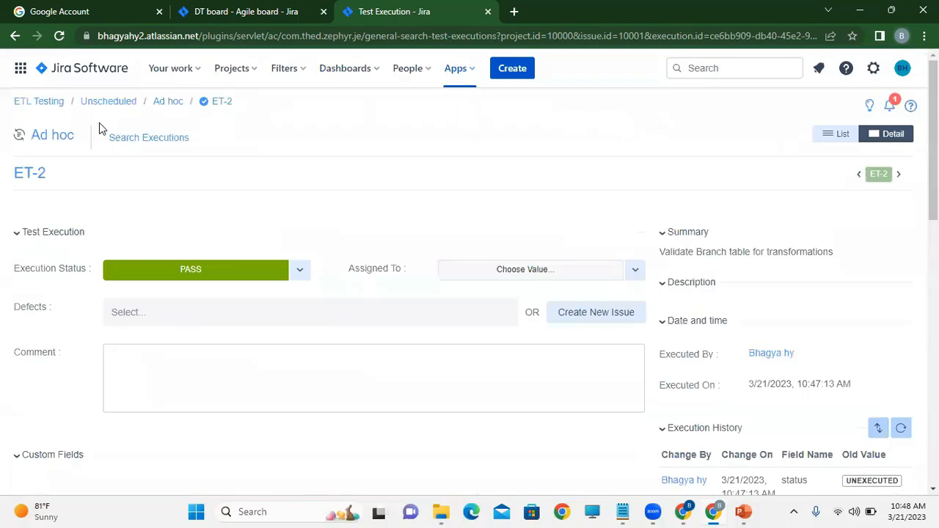
pyautogui.click(235, 76)
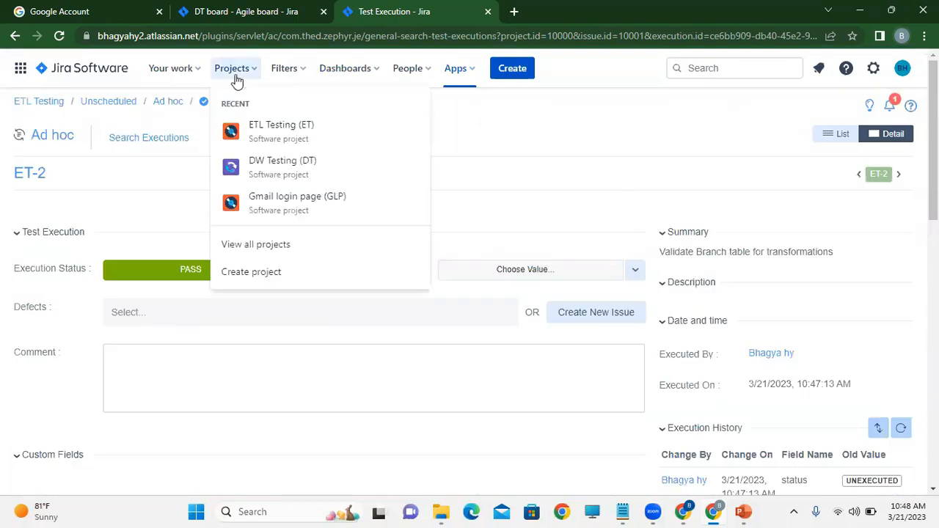
pyautogui.click(268, 134)
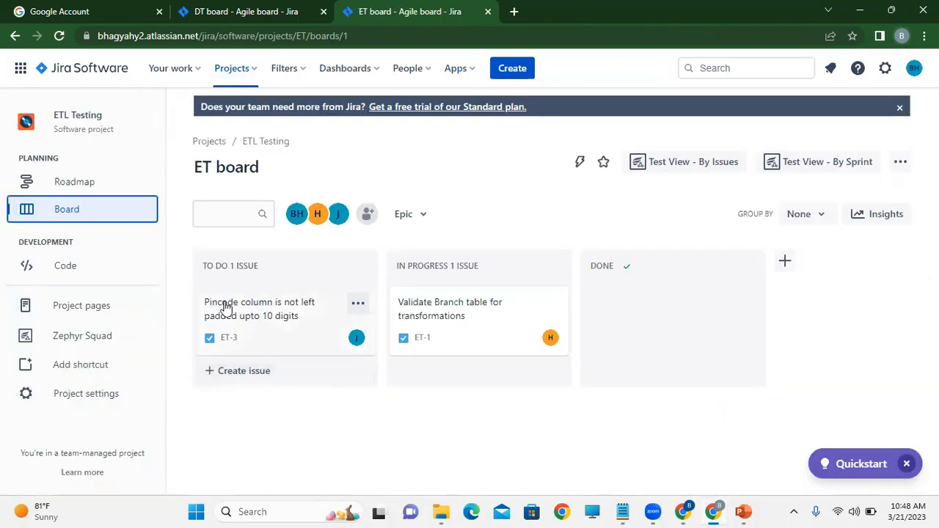
pyautogui.click(247, 306)
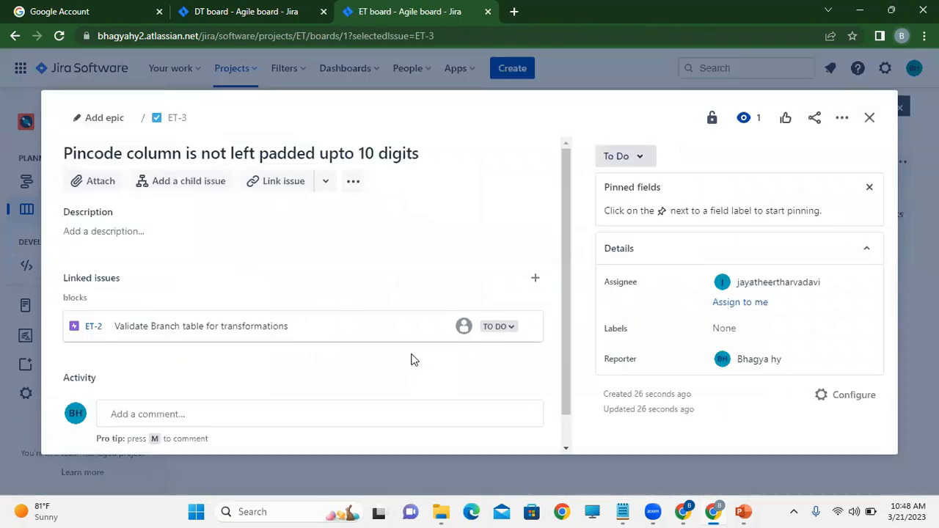
pyautogui.scroll(-1, 237, 335)
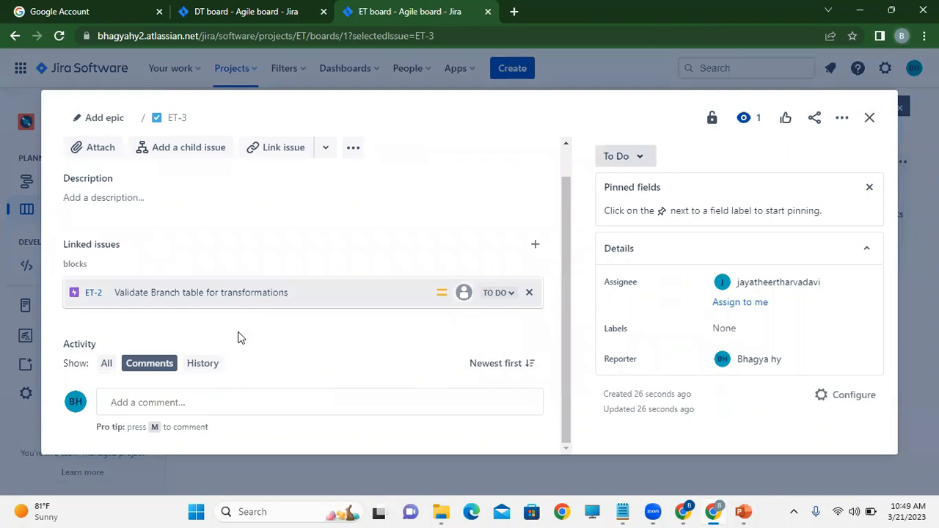
# Open the linked ET-2 test from the defect and review its test steps, data and results
pyautogui.click(220, 292)
pyautogui.scroll(-3, 447, 331)
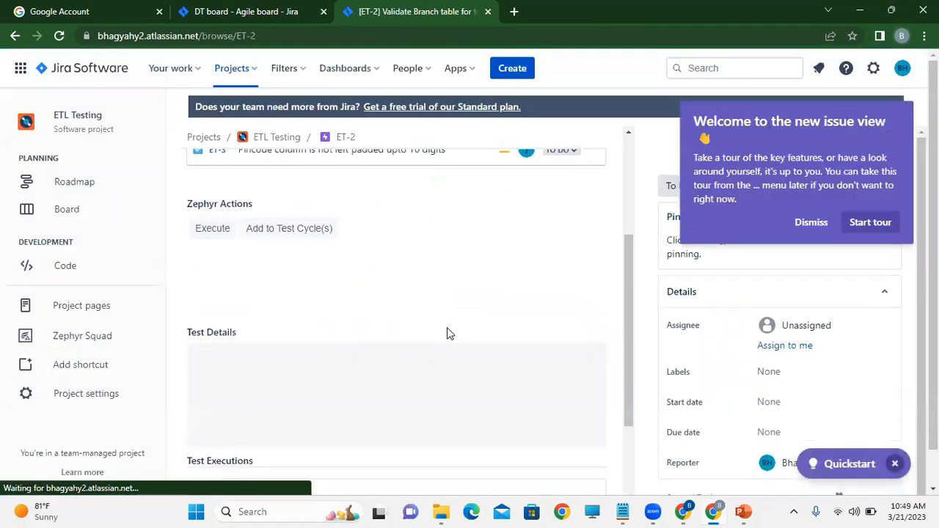
pyautogui.scroll(-3, 450, 334)
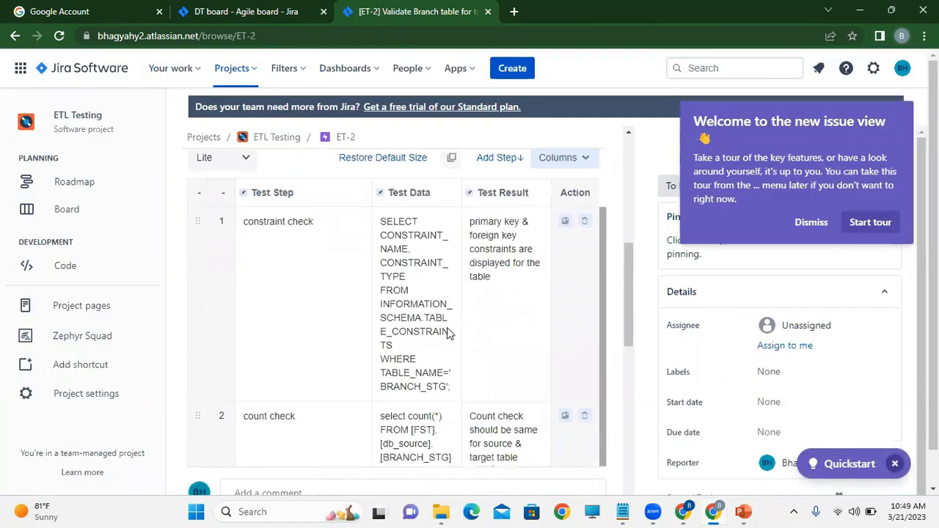
pyautogui.scroll(-3, 449, 334)
pyautogui.scroll(3, 449, 334)
pyautogui.scroll(-3, 344, 409)
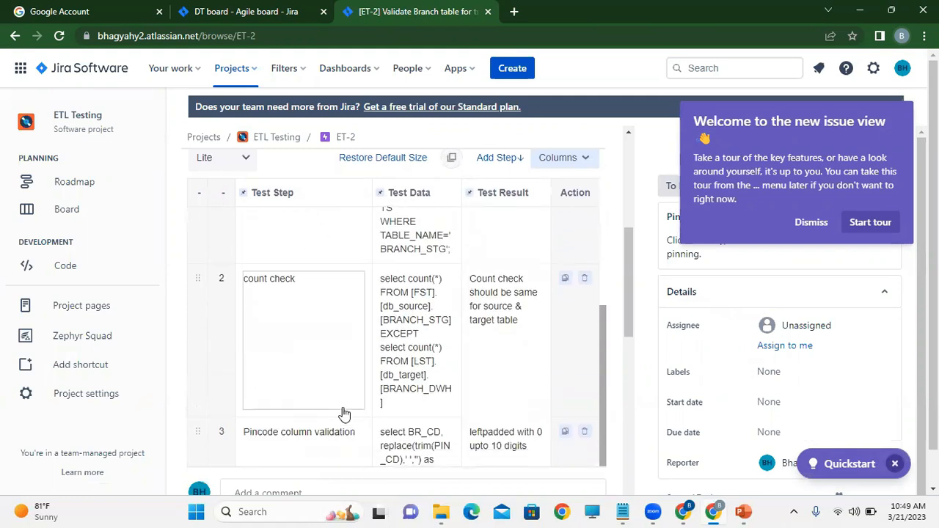
# Return to the ET-2 test execution and set the count check step's status to PASS
pyautogui.click(318, 389)
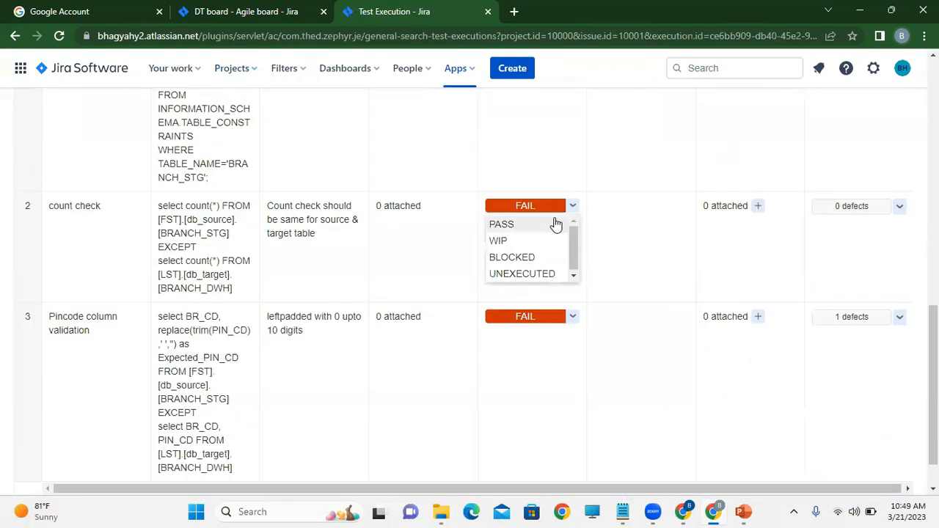
pyautogui.click(556, 224)
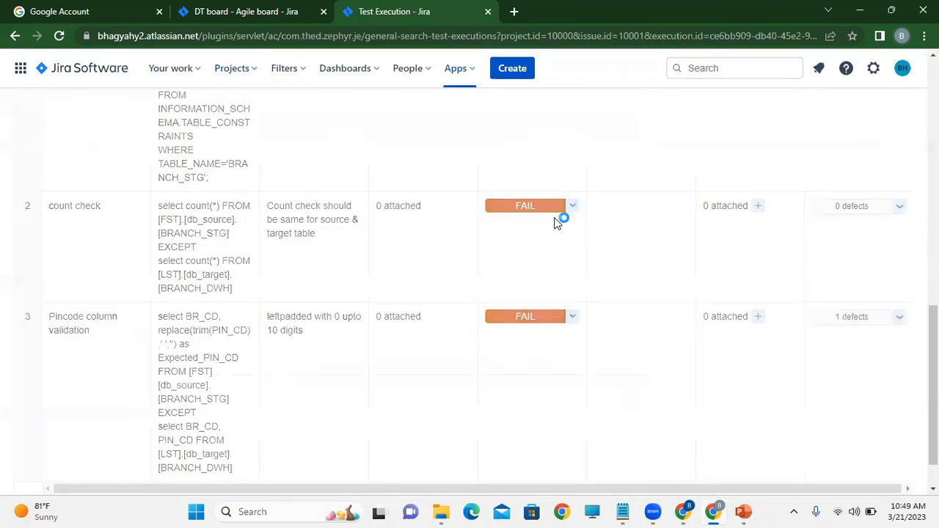
# Set the Pincode column validation step's status to PASS in the ET-2 test execution
pyautogui.click(574, 320)
pyautogui.click(555, 335)
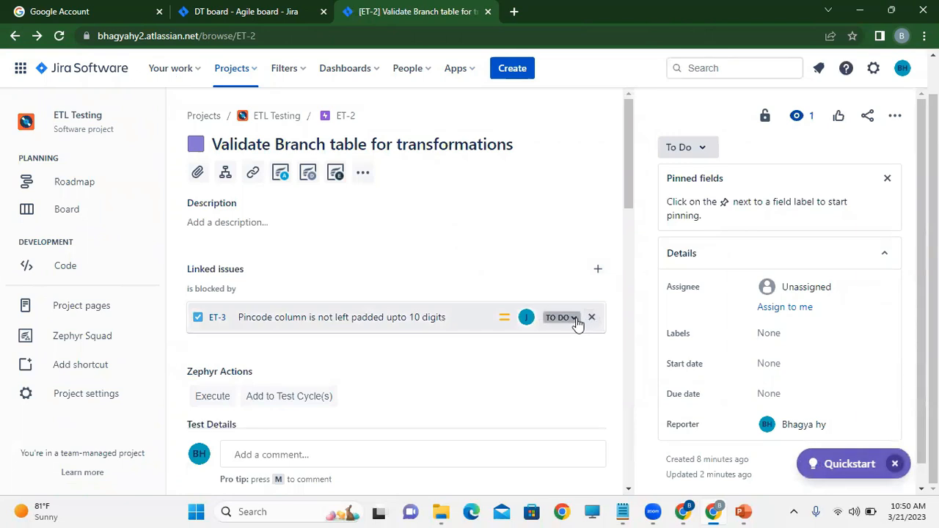
# Set the linked defect ET-3 to Done from the ET-2 test and check its card on the ETL Testing board
pyautogui.click(576, 320)
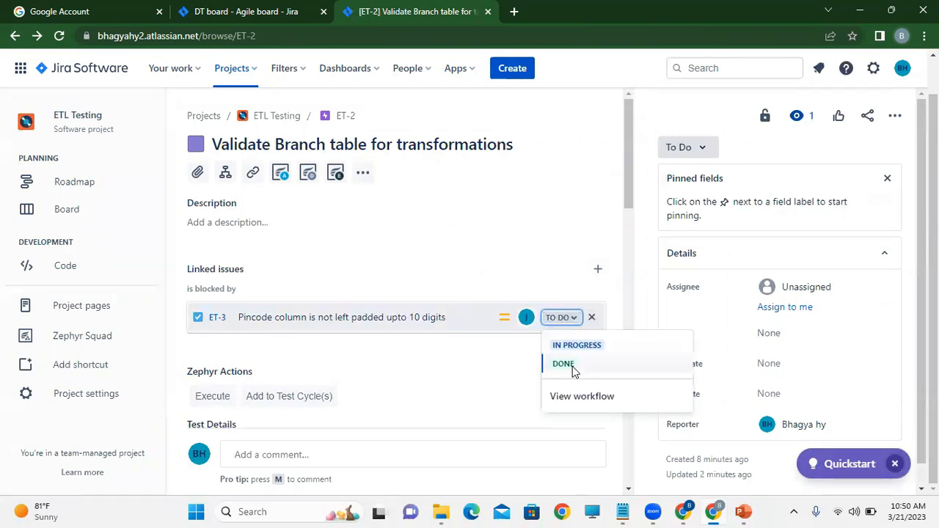
pyautogui.click(564, 364)
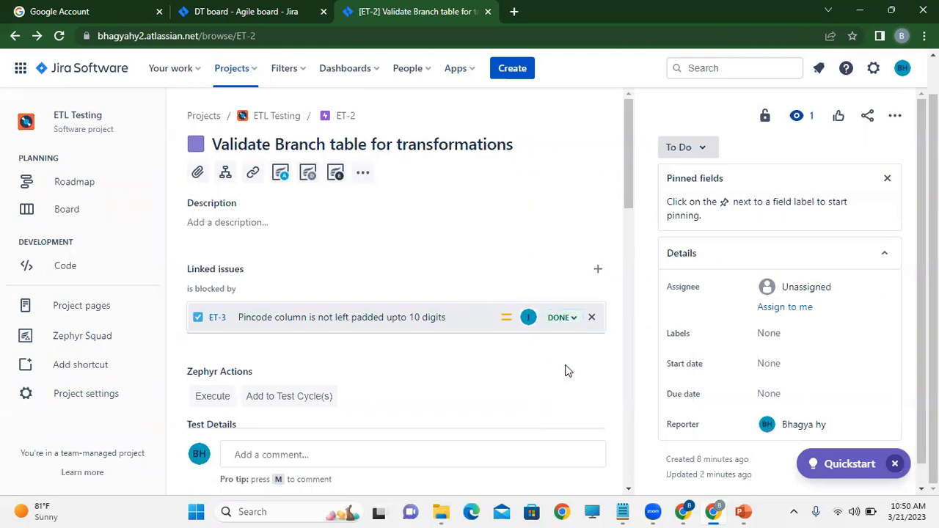
pyautogui.click(63, 213)
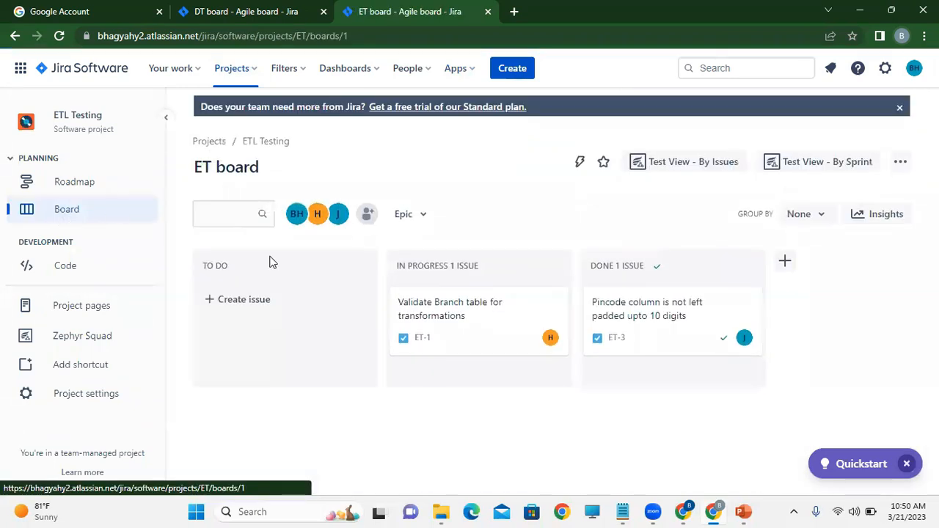
pyautogui.moveTo(651, 329)
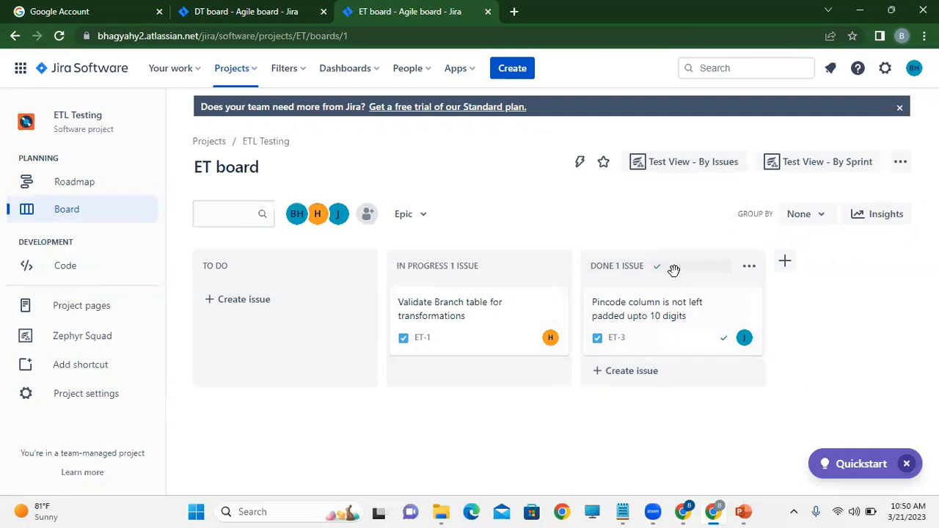
# Open the Branch table transformations test from the Zephyr Squad test cases and review its test execution status
pyautogui.click(83, 340)
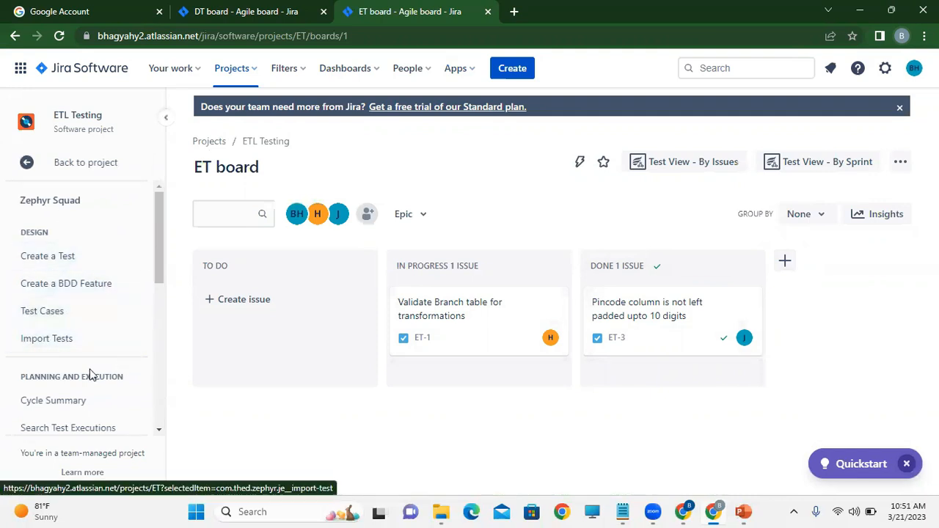
pyautogui.click(53, 312)
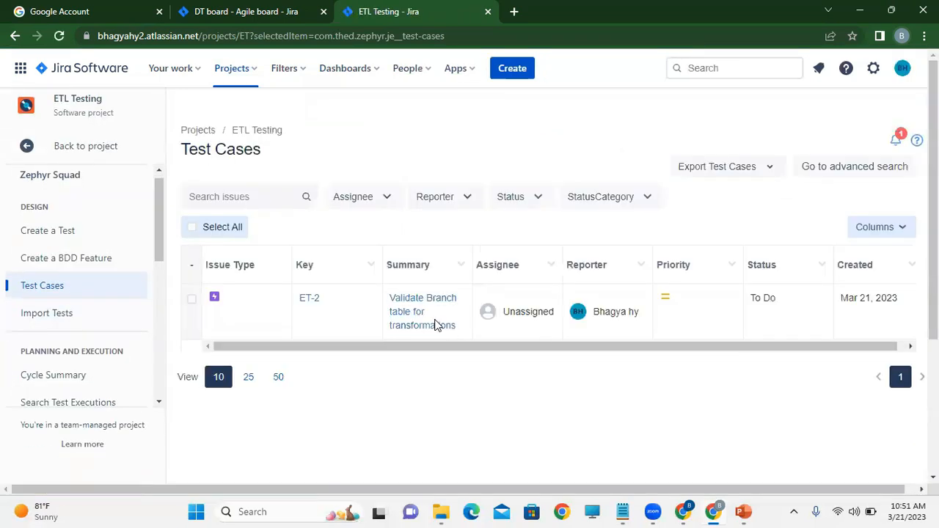
pyautogui.click(416, 316)
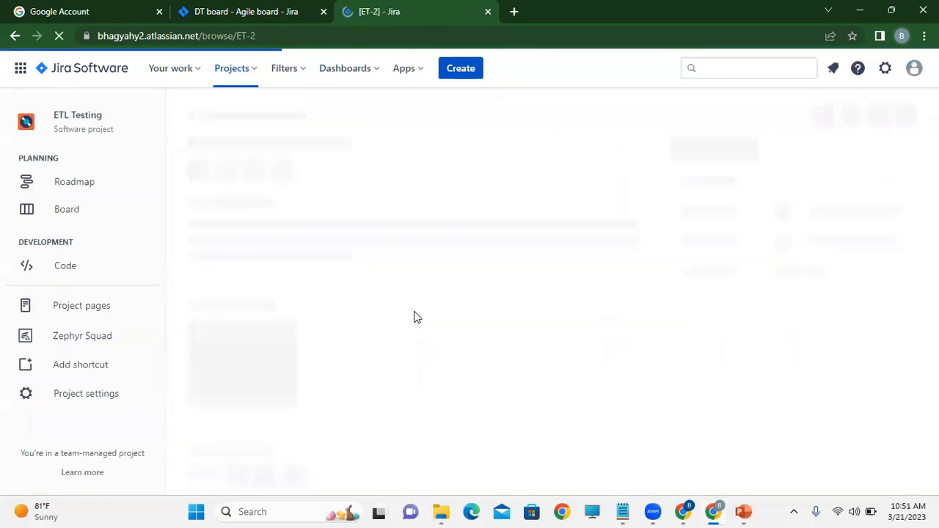
pyautogui.scroll(-15, 414, 317)
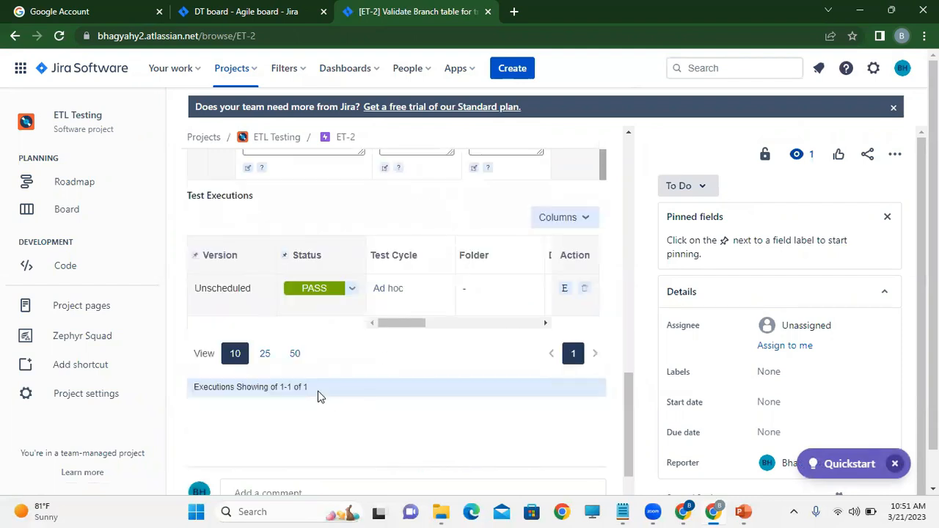
pyautogui.scroll(2, 312, 367)
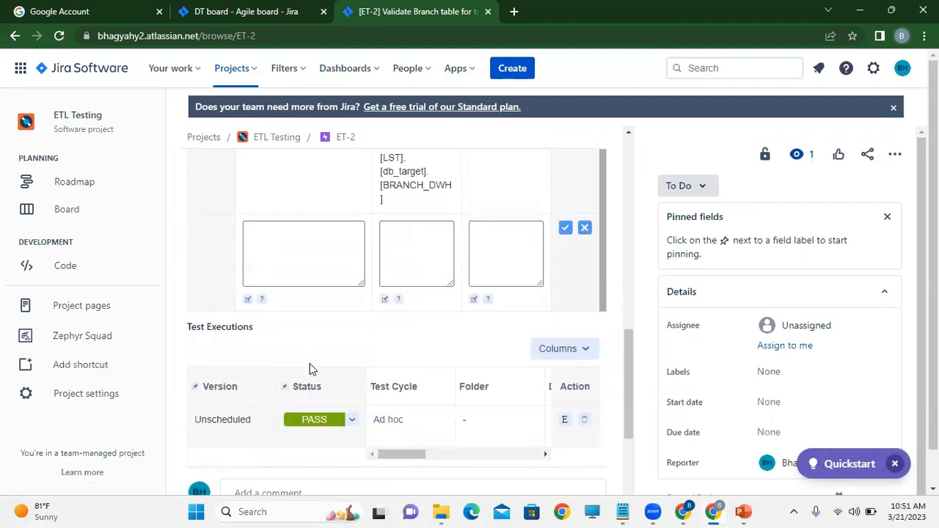
# Show the project's Zephyr Squad options and place the cursor in the description field of ET-2's empty test step row
pyautogui.click(66, 336)
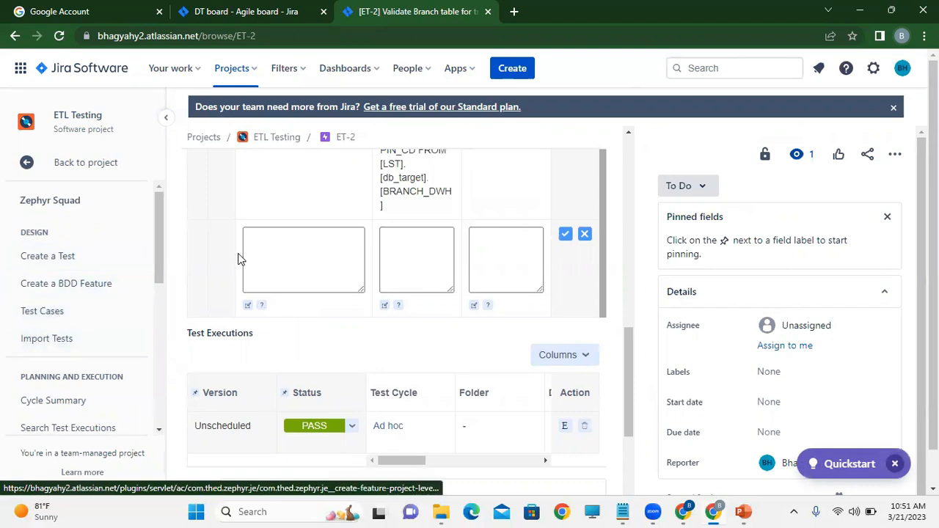
pyautogui.click(282, 249)
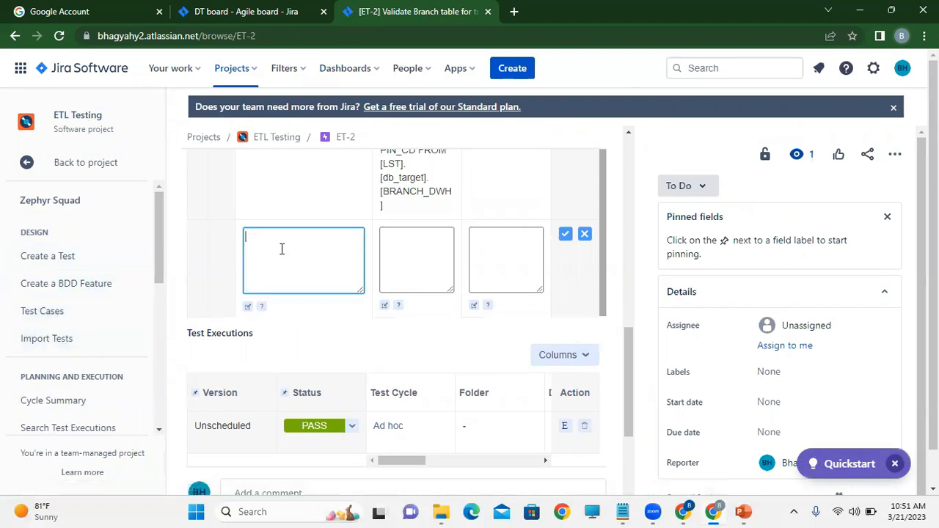